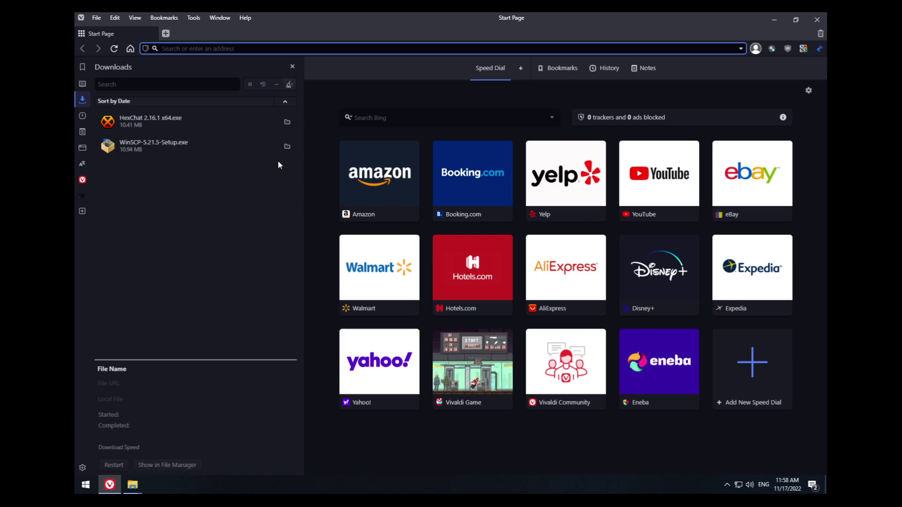
Step: Go to xemu.app and download the xemu emulator release for Windows
{"action": "type", "text": "xemu.app"}
{"action": "key", "text": "Return"}
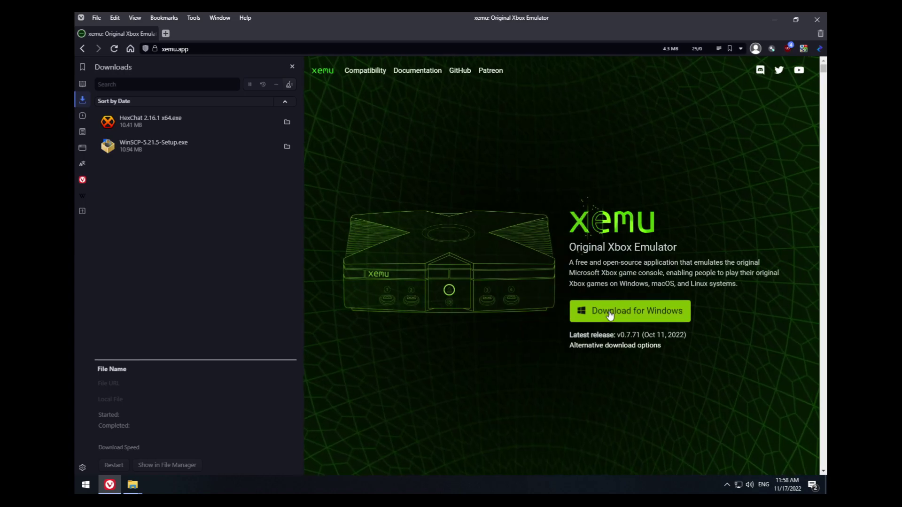
{"action": "left_click", "coordinate": [609, 314]}
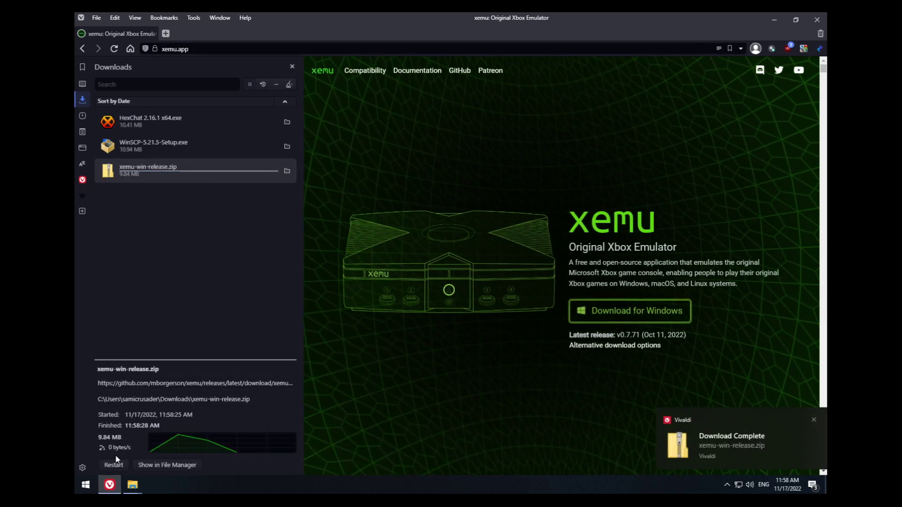
Step: In File Explorer's Downloads folder, extract the xemu-win-release archive into its own xemu-win-release folder with 7-Zip
{"action": "mouse_move", "coordinate": [132, 484]}
{"action": "left_click", "coordinate": [167, 437]}
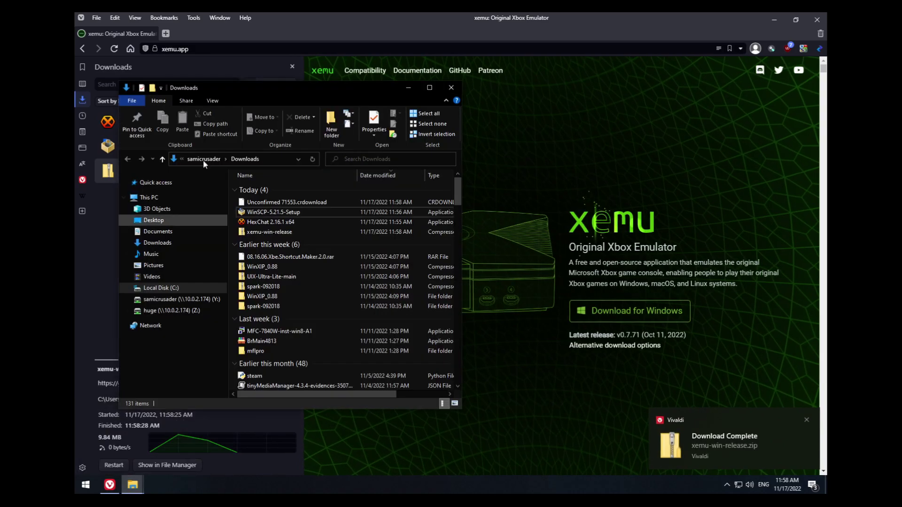
{"action": "right_click", "coordinate": [249, 231]}
{"action": "mouse_move", "coordinate": [287, 264]}
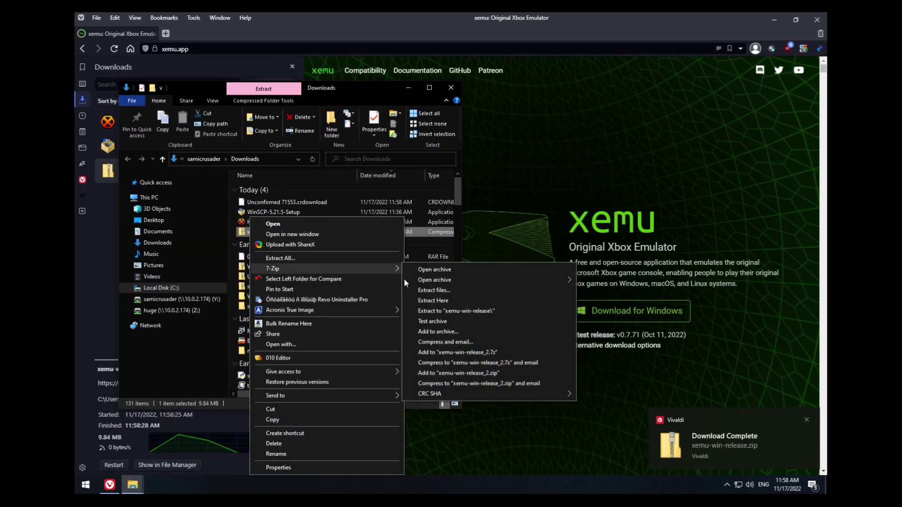
{"action": "left_click", "coordinate": [509, 306]}
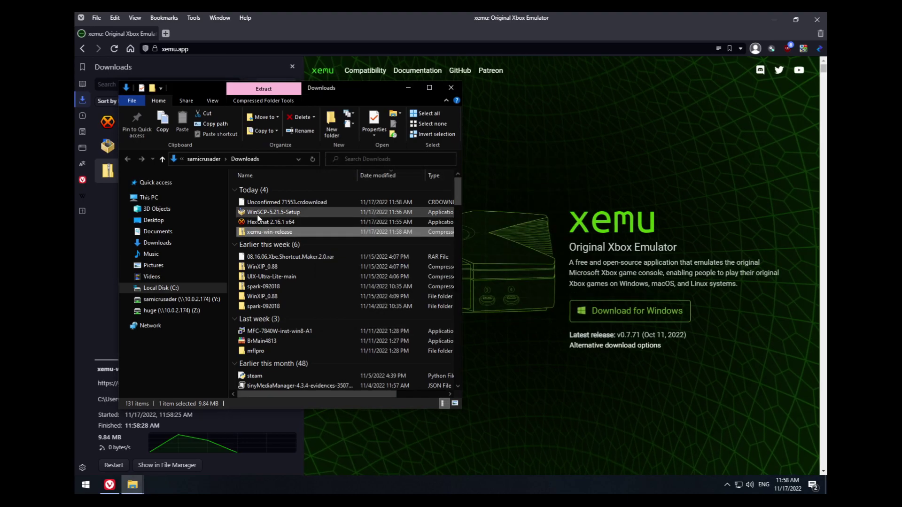
Step: Launch xemu from the extracted xemu-win-release folder to check that it starts, and close it
{"action": "double_click", "coordinate": [263, 232]}
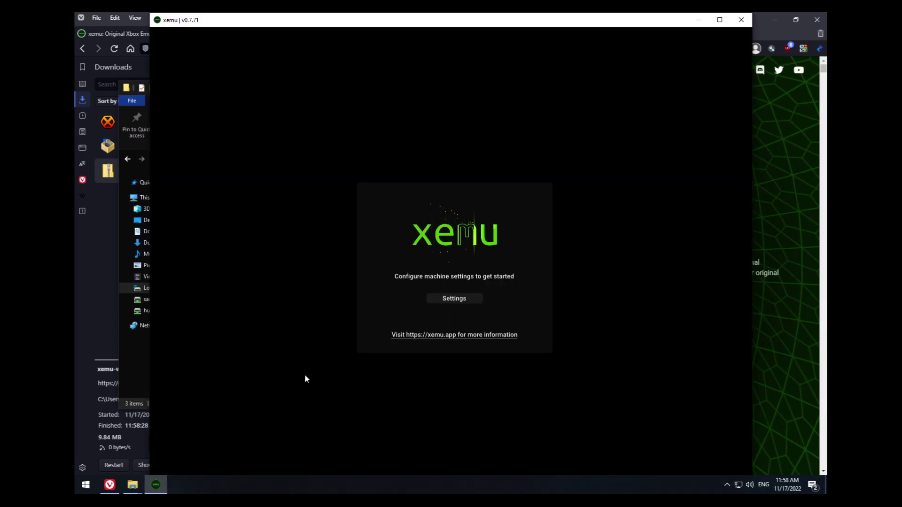
{"action": "left_click", "coordinate": [741, 20]}
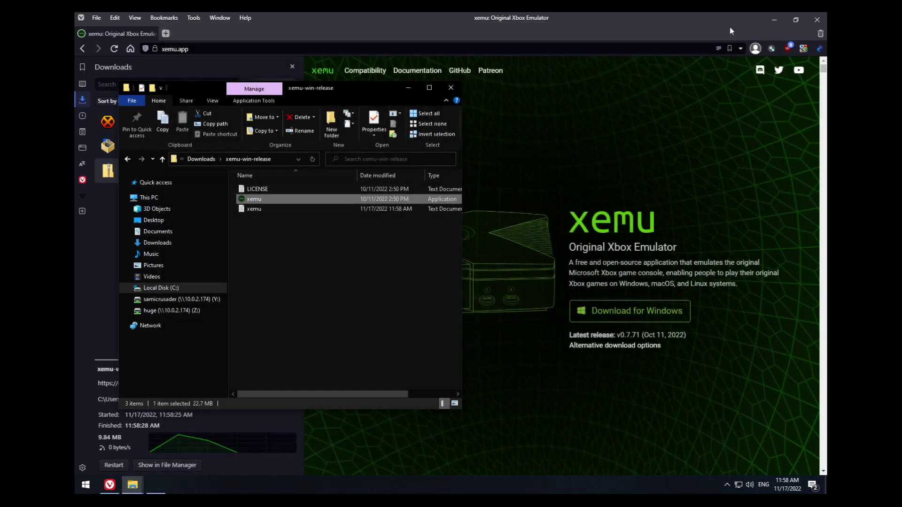
{"action": "left_click", "coordinate": [404, 75]}
Step: Go to luca.samicrusader.me in the browser and download xemu_ms_dash.qcow2 from the file listing
{"action": "left_click", "coordinate": [303, 49]}
{"action": "type", "text": "luca.samicrusader.me"}
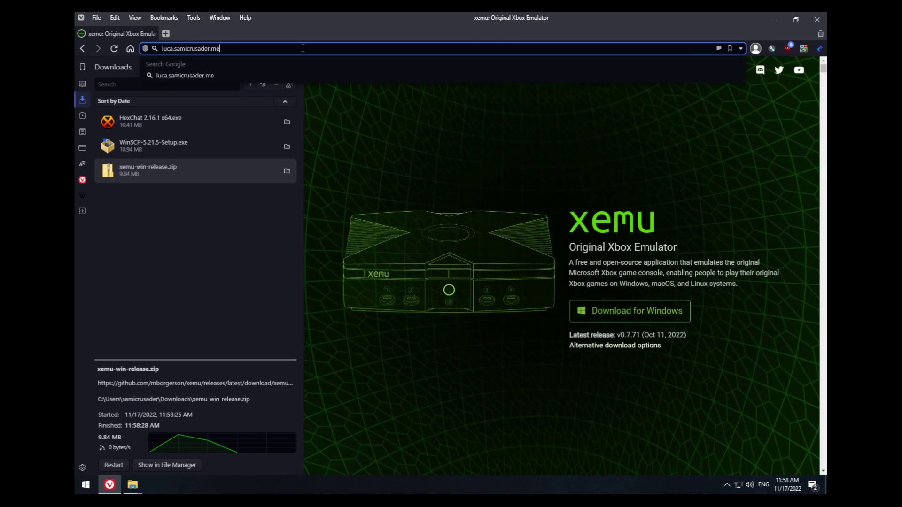
{"action": "key", "text": "Return"}
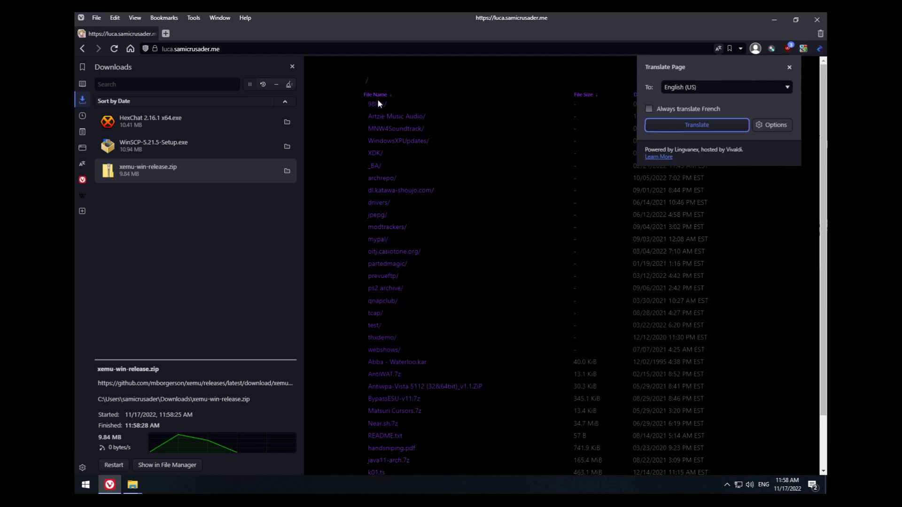
{"action": "scroll", "coordinate": [367, 110], "scroll_direction": "down", "scroll_amount": 3}
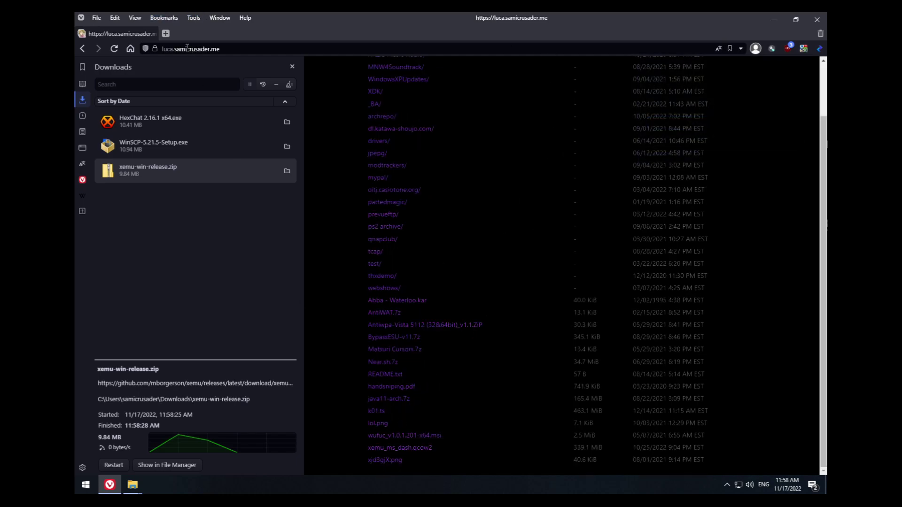
{"action": "left_click", "coordinate": [407, 451]}
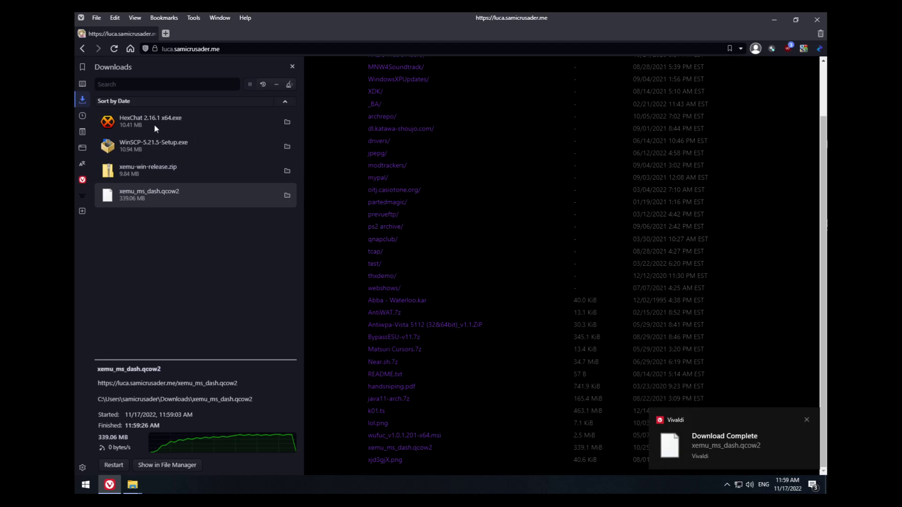
Step: Review the HexChat and WinSCP installer downloads and launch HexChat
{"action": "left_click", "coordinate": [125, 118]}
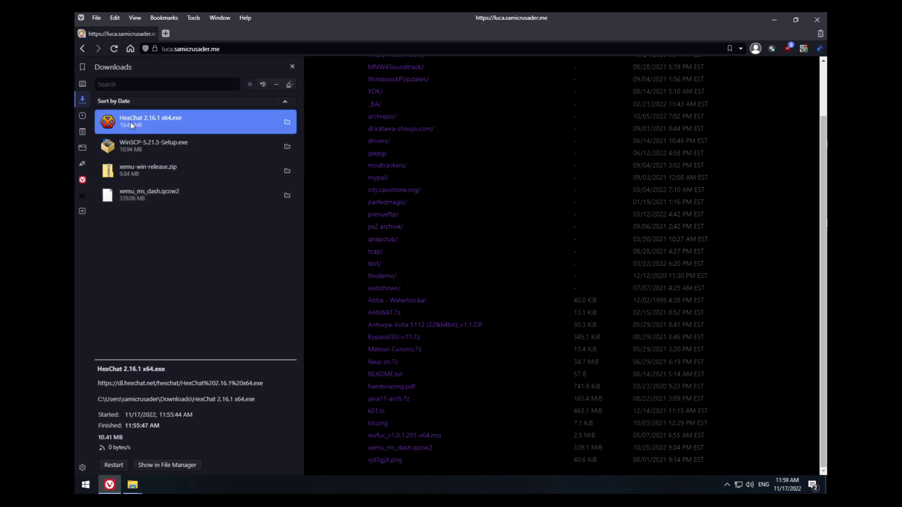
{"action": "left_click", "coordinate": [126, 149]}
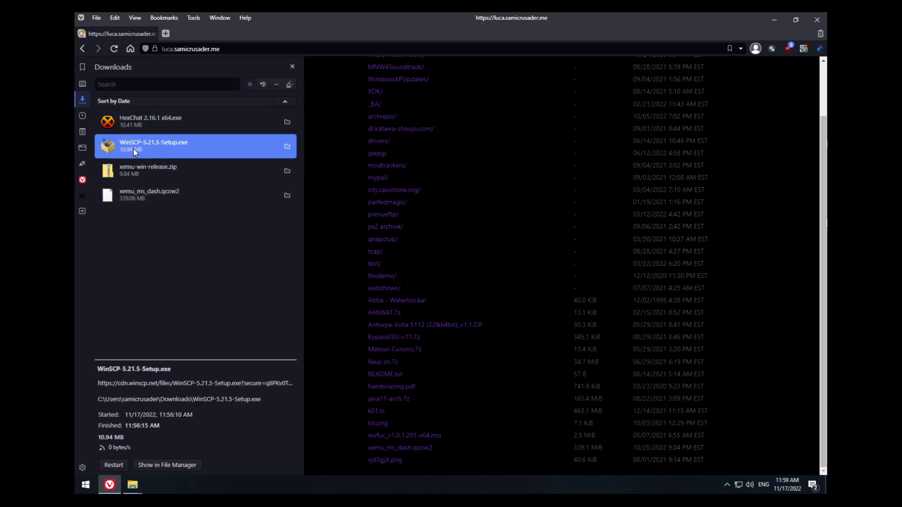
{"action": "left_click", "coordinate": [85, 485]}
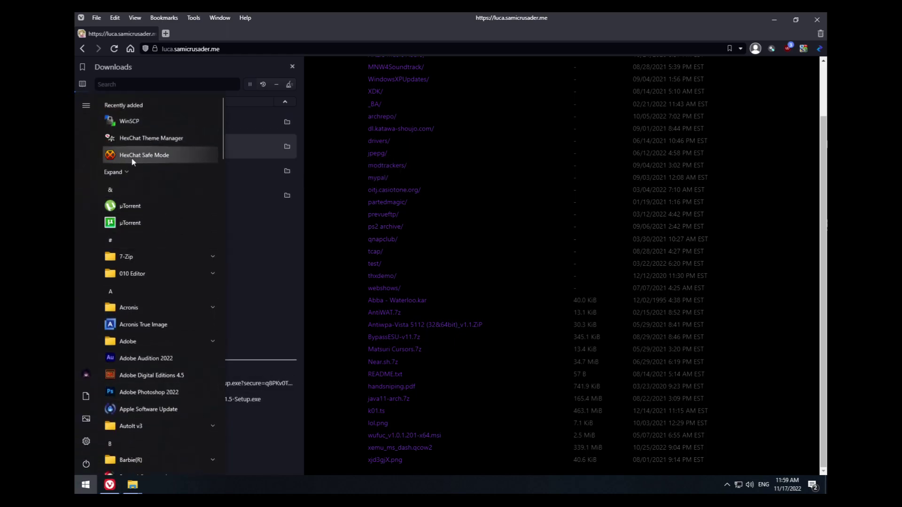
{"action": "left_click", "coordinate": [115, 172]}
{"action": "left_click", "coordinate": [139, 176]}
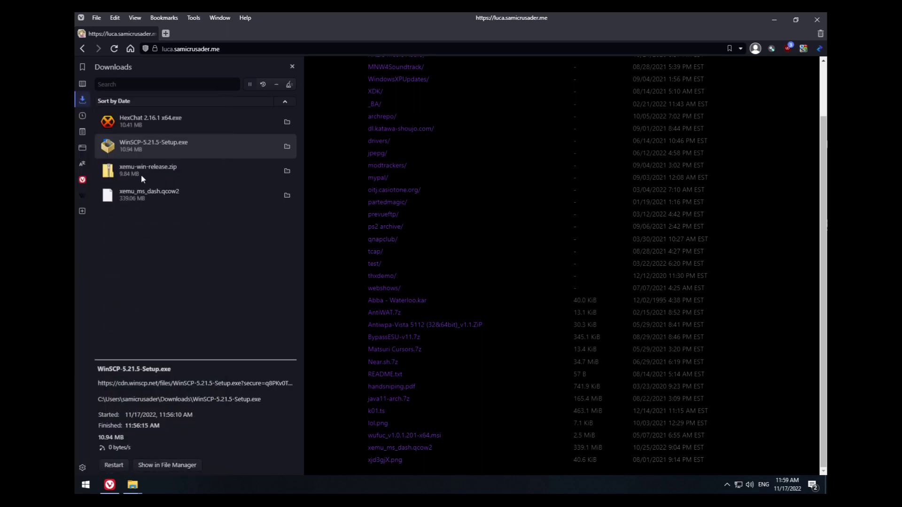
{"action": "left_click", "coordinate": [267, 91]}
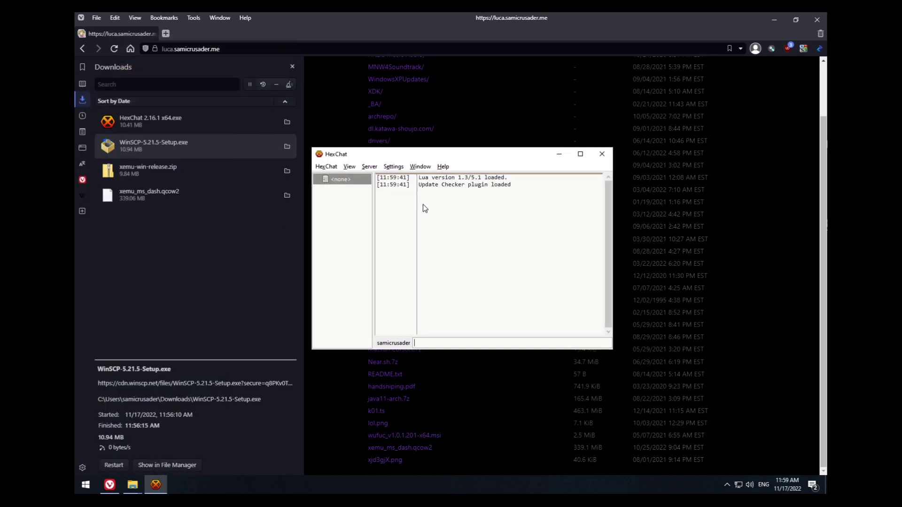
Step: View the EFnet entry in HexChat's network list and close the list
{"action": "left_click", "coordinate": [328, 168]}
{"action": "left_click", "coordinate": [330, 177]}
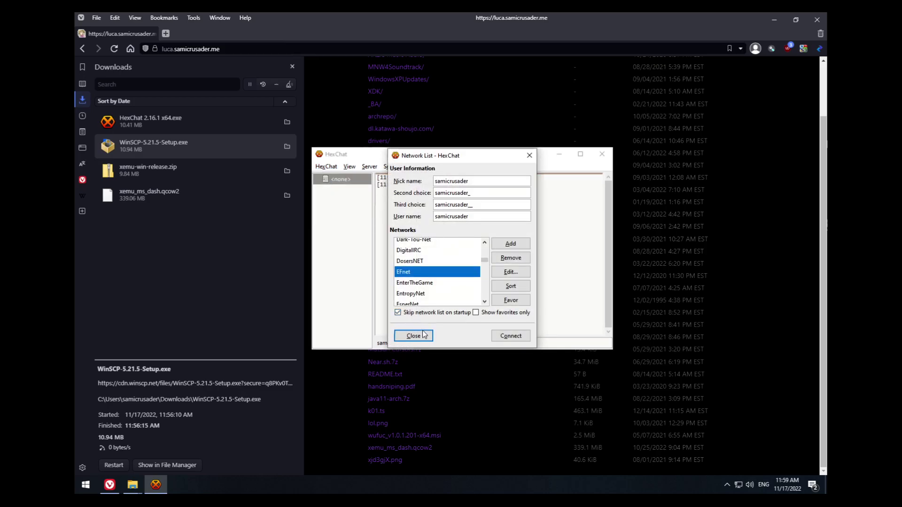
{"action": "left_click", "coordinate": [421, 335]}
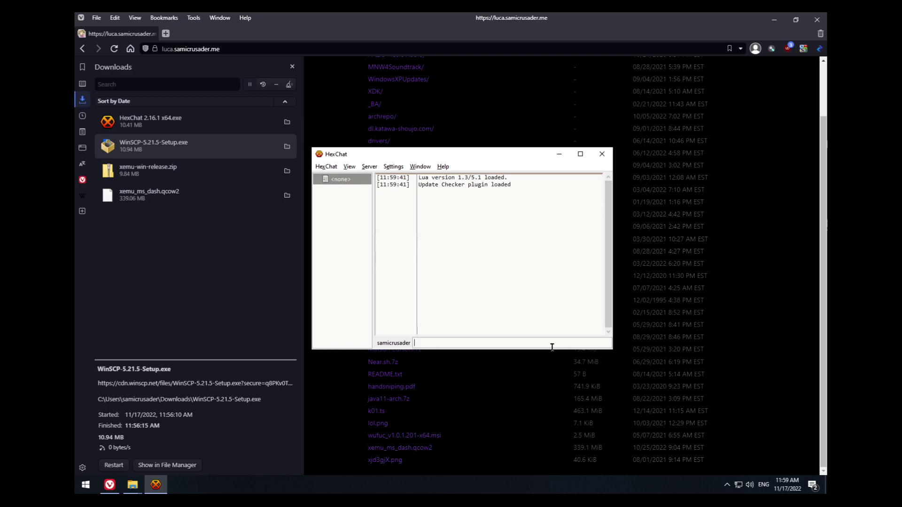
Step: Try to connect to the IRC server irc.efnet.net and stop the connection attempt
{"action": "type", "text": "/server irc.efnet.net"}
{"action": "key", "text": "Return"}
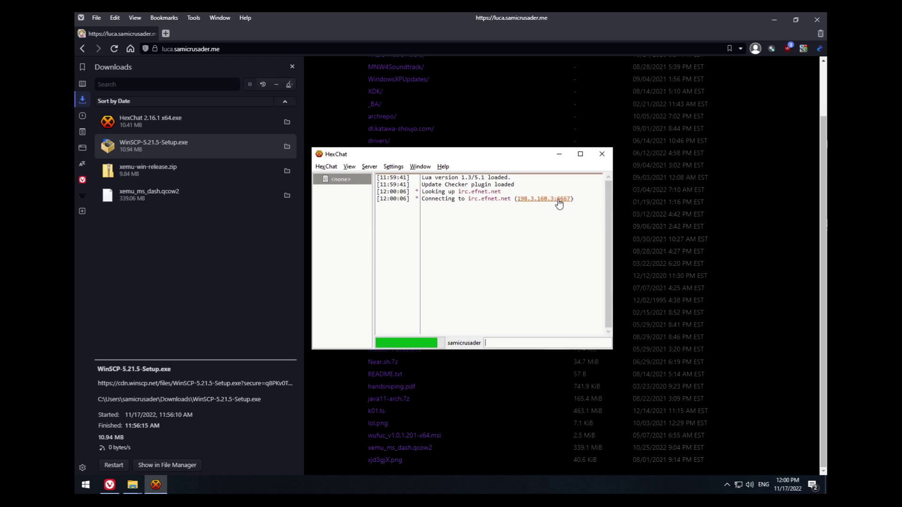
{"action": "left_click", "coordinate": [369, 166]}
{"action": "left_click", "coordinate": [386, 187]}
Step: Connect to EFnet through the IRC server irc.choopa.net and check the connection log
{"action": "key", "text": "Up"}
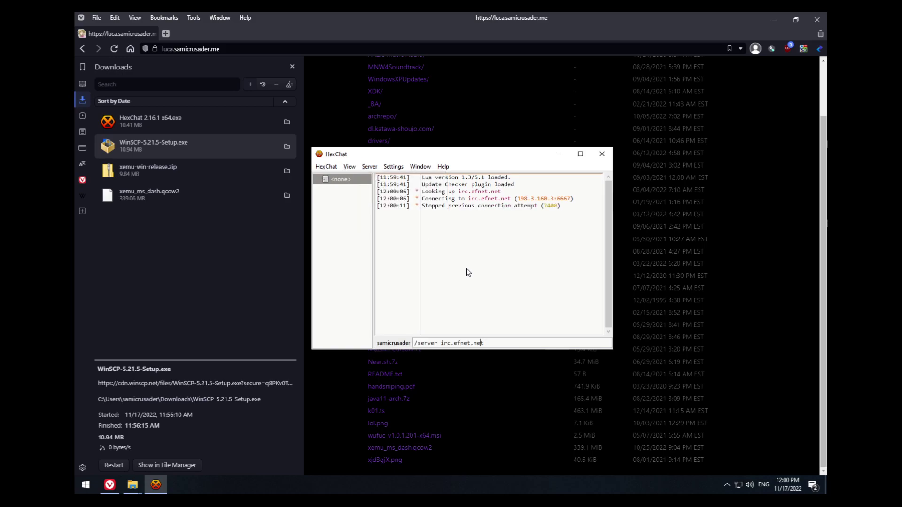
{"action": "key", "text": "ctrl+BackSpace"}
{"action": "type", "text": "chopa"}
{"action": "key", "text": "Return"}
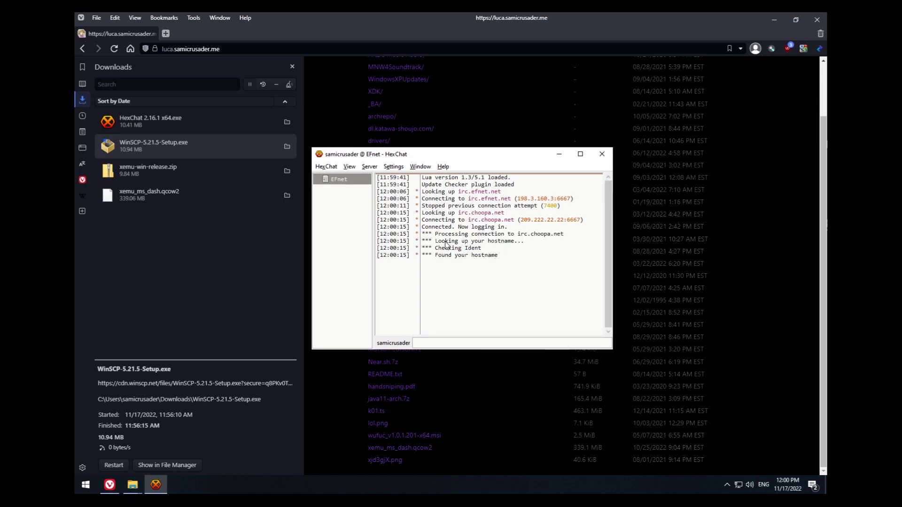
{"action": "left_click_drag", "start_coordinate": [422, 233], "coordinate": [511, 263]}
{"action": "left_click", "coordinate": [517, 268]}
{"action": "left_click_drag", "start_coordinate": [414, 234], "coordinate": [506, 264]}
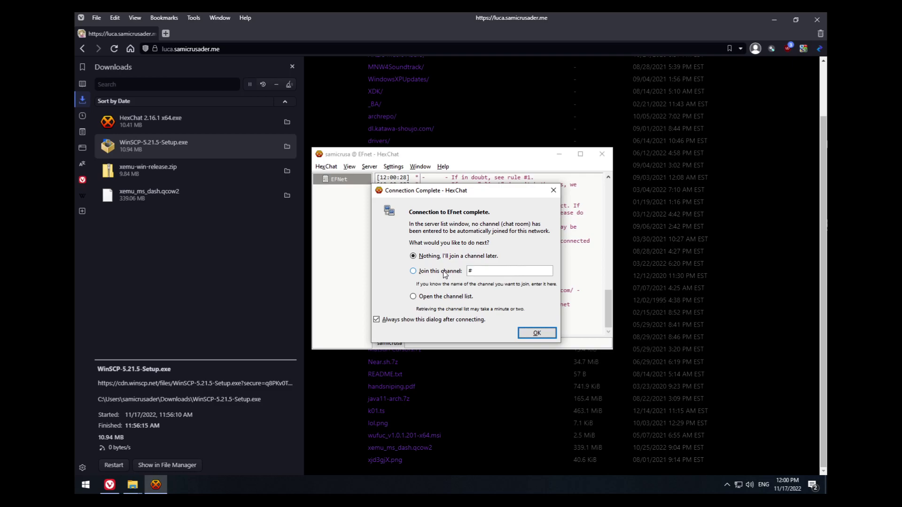
Step: Join the #xbins channel from the connection complete dialog
{"action": "left_click", "coordinate": [481, 272]}
{"action": "type", "text": "xbins"}
{"action": "key", "text": "Tab"}
{"action": "left_click", "coordinate": [535, 333]}
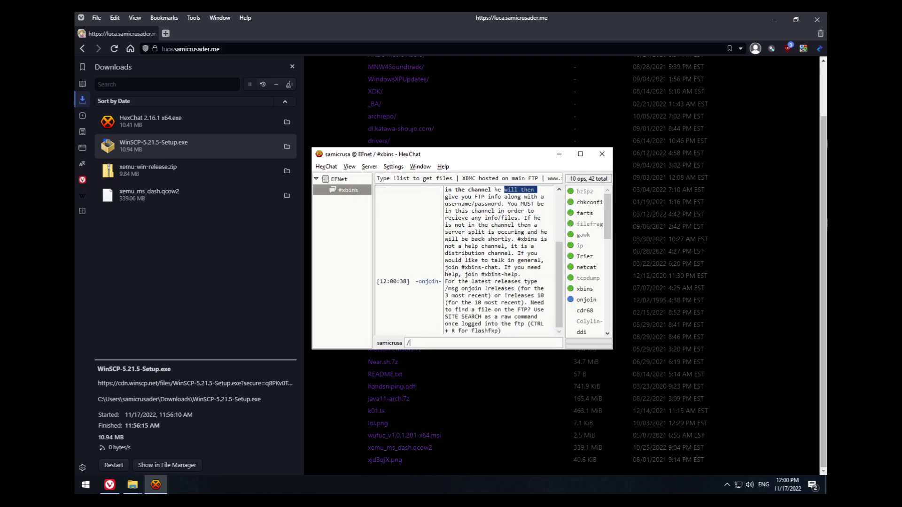
Step: Send the private message !list to xbins and open the conversation with its reply
{"action": "type", "text": "bins< !list"}
{"action": "key", "text": "Return"}
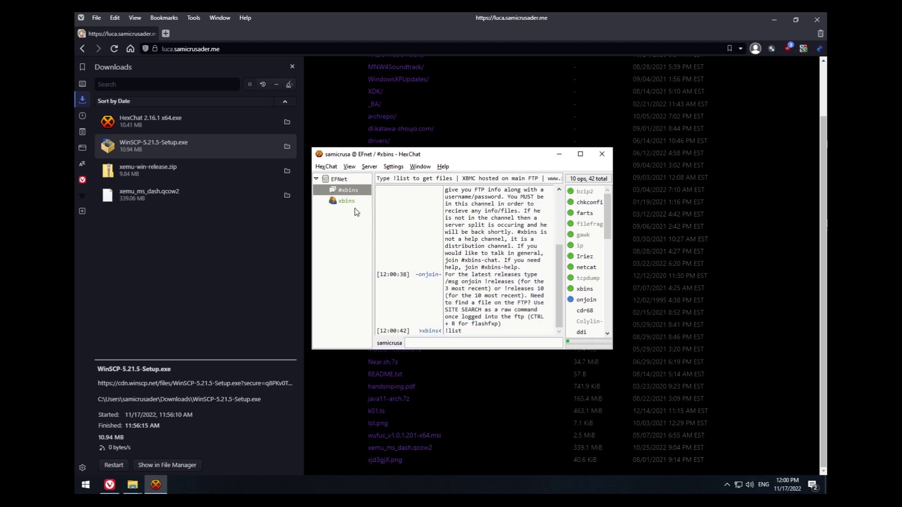
{"action": "left_click", "coordinate": [348, 201]}
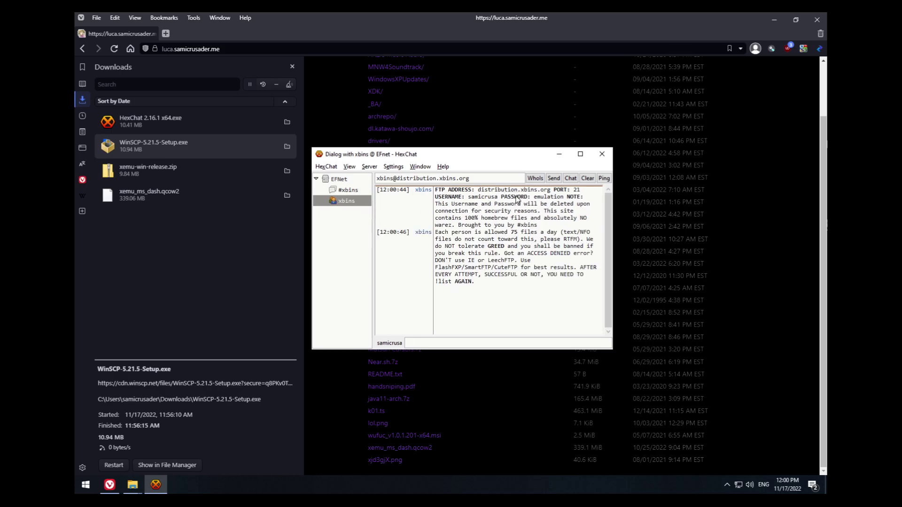
Step: Launch WinSCP and set up a new FTP session with host name distribution.xbins.org
{"action": "left_click", "coordinate": [86, 484]}
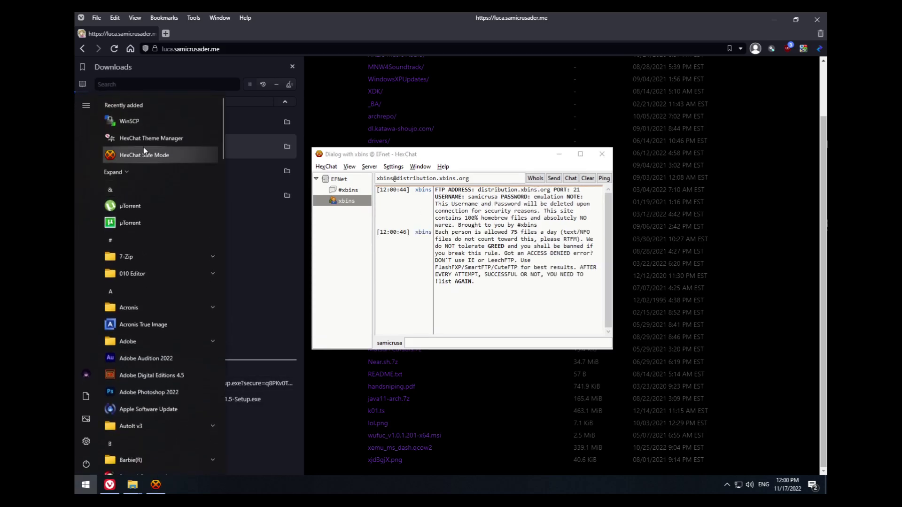
{"action": "left_click", "coordinate": [136, 121]}
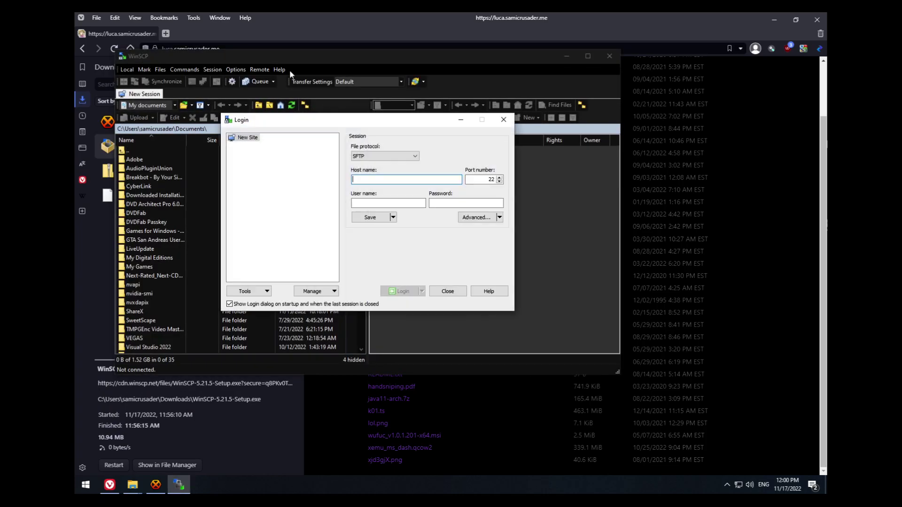
{"action": "left_click", "coordinate": [392, 158]}
{"action": "left_click", "coordinate": [365, 178]}
{"action": "left_click", "coordinate": [366, 179]}
{"action": "type", "text": "distr"}
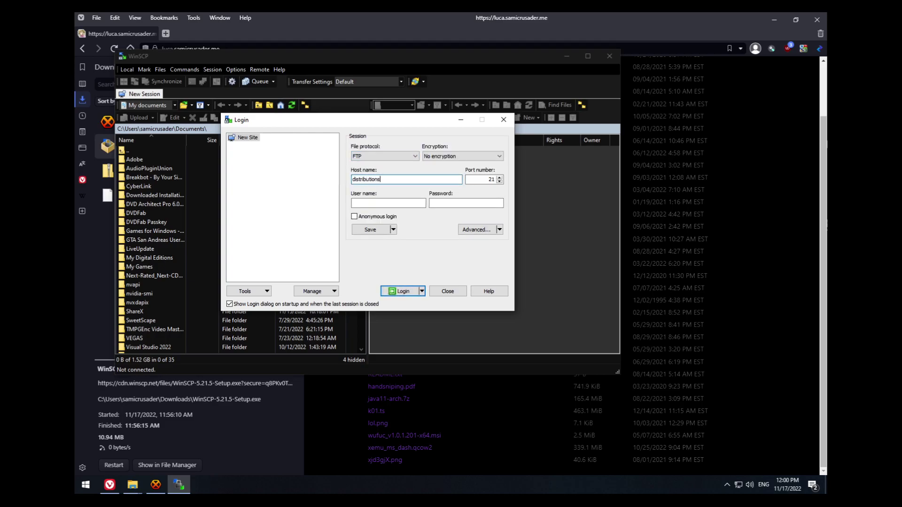
{"action": "type", "text": "ibution.xbins.org"}
{"action": "key", "text": "alt+Tab"}
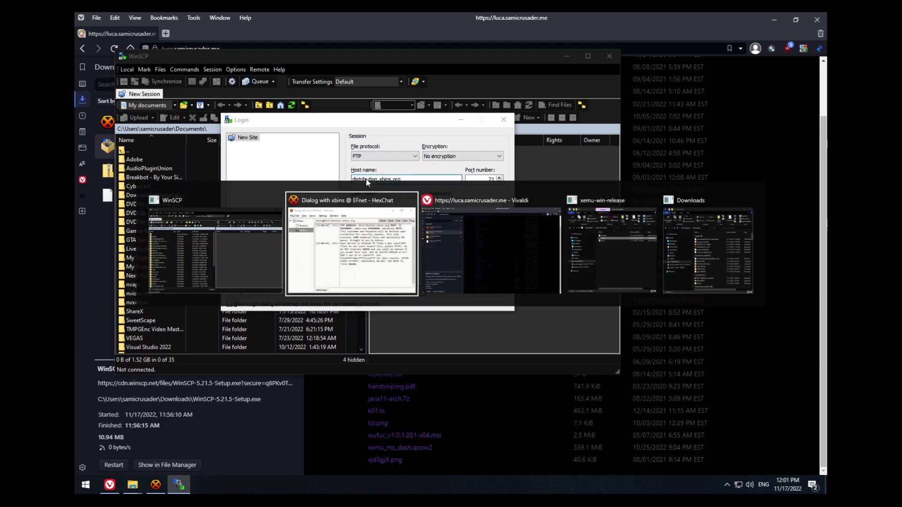
{"action": "key", "text": "alt+Tab"}
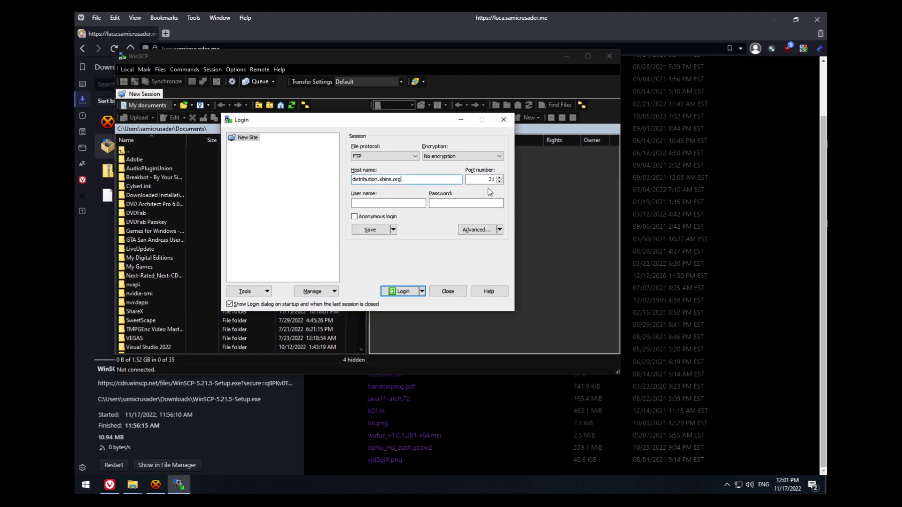
Step: Copy the FTP username from the xbins message in HexChat into WinSCP's user name field
{"action": "key", "text": "alt+Tab"}
{"action": "left_click_drag", "start_coordinate": [465, 196], "coordinate": [499, 199]}
{"action": "key", "text": "ctrl+c"}
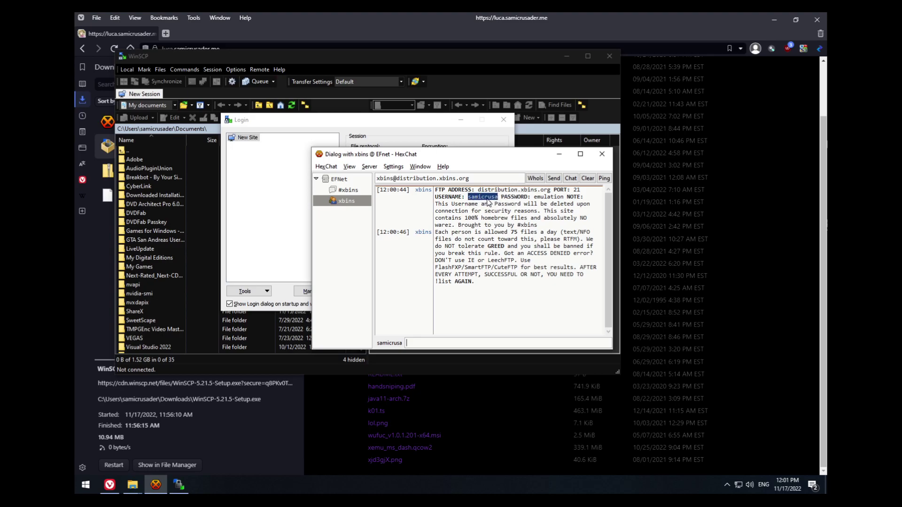
{"action": "left_click", "coordinate": [293, 227]}
{"action": "left_click", "coordinate": [378, 203]}
{"action": "key", "text": "ctrl+v"}
Step: Copy the FTP password from the xbins message in HexChat into WinSCP's password field and log in
{"action": "key", "text": "alt+Tab"}
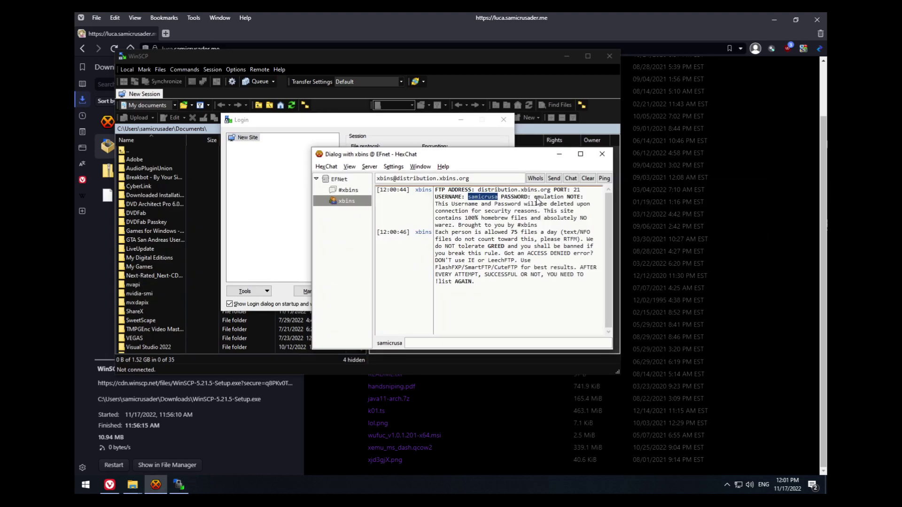
{"action": "left_click_drag", "start_coordinate": [535, 198], "coordinate": [566, 200]}
{"action": "key", "text": "ctrl+c"}
{"action": "key", "text": "alt+Tab"}
{"action": "left_click", "coordinate": [446, 203]}
{"action": "key", "text": "ctrl+v"}
{"action": "left_click", "coordinate": [400, 290]}
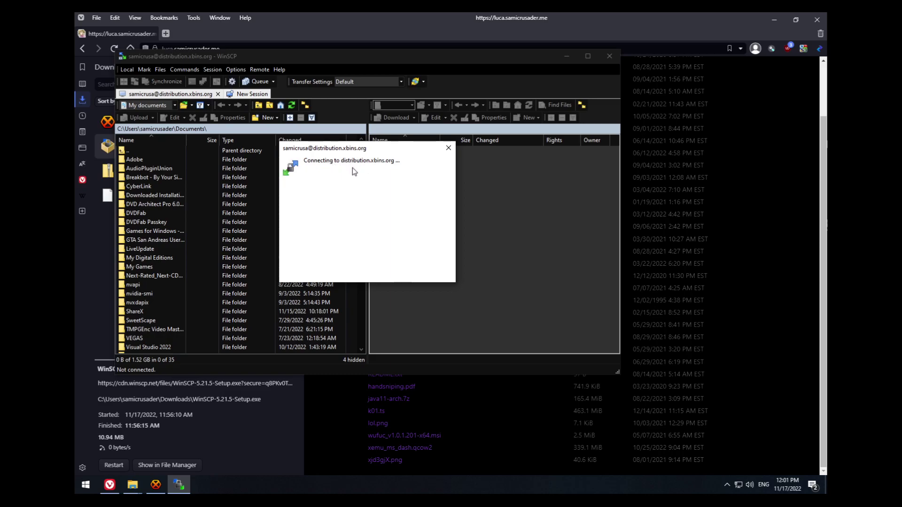
{"action": "left_click", "coordinate": [162, 483]}
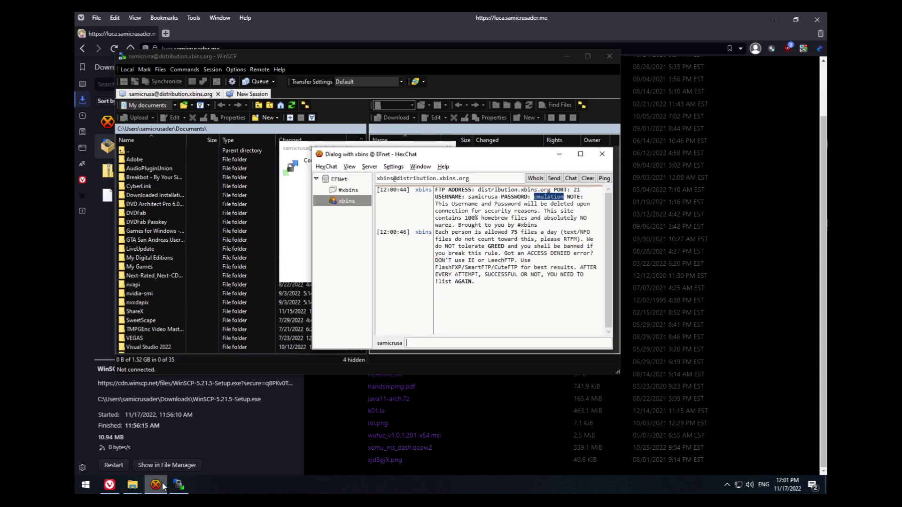
{"action": "left_click", "coordinate": [312, 212]}
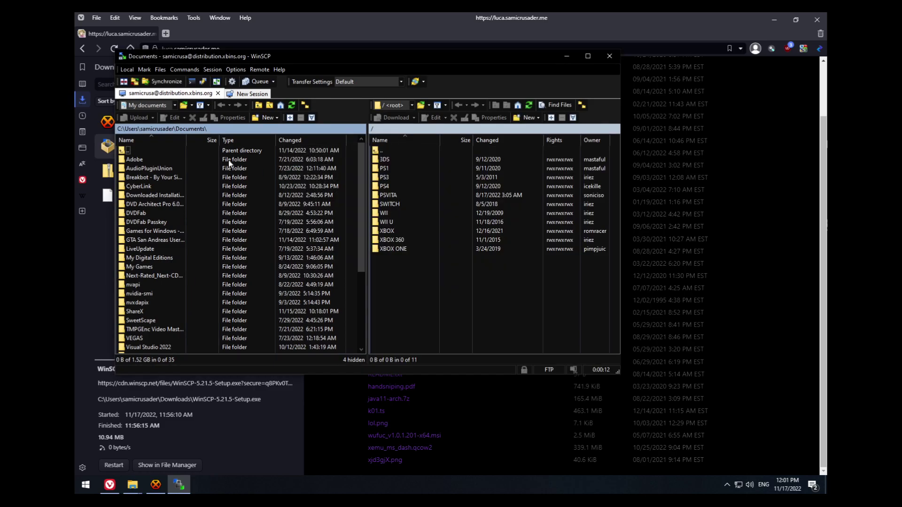
Step: Switch the local directory in WinSCP from Documents to the user's Downloads folder
{"action": "double_click", "coordinate": [142, 152]}
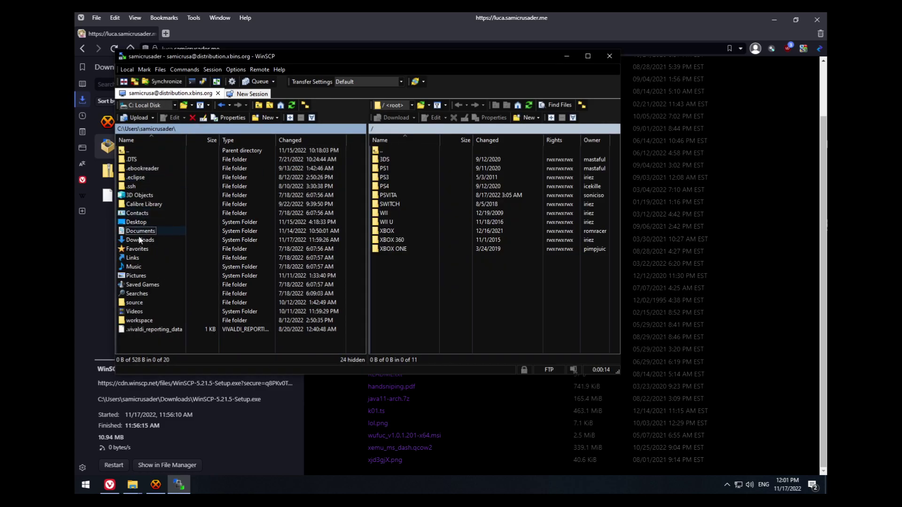
{"action": "left_click", "coordinate": [140, 240]}
{"action": "double_click", "coordinate": [139, 240]}
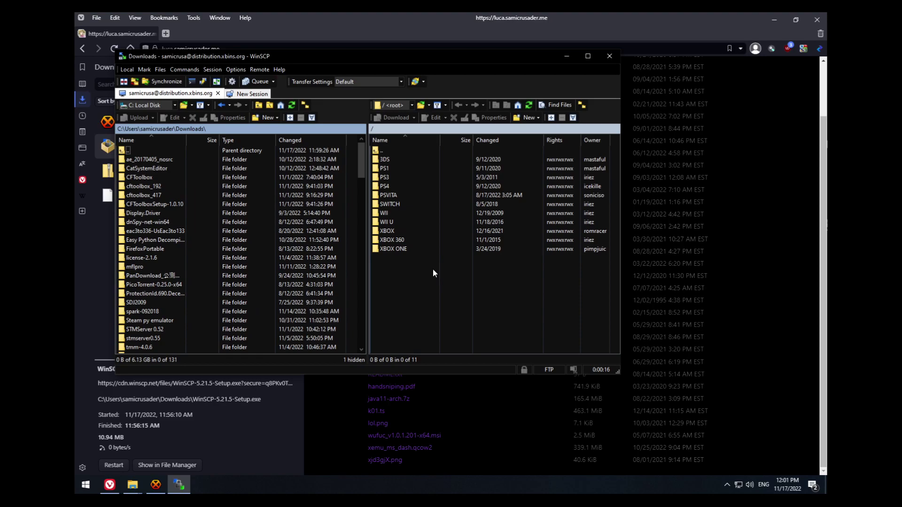
Step: Browse the xbins server to the remote folder /XBOX/Console Based Applications/bios/complex
{"action": "double_click", "coordinate": [392, 232]}
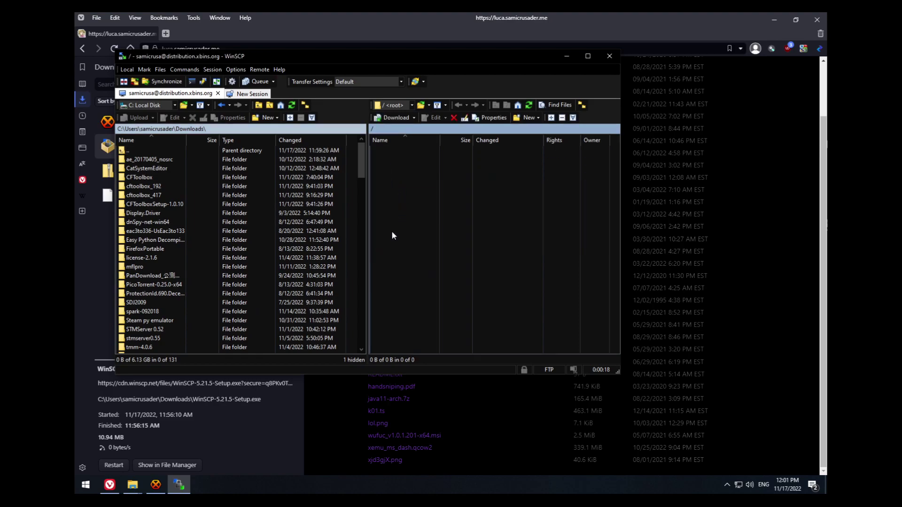
{"action": "double_click", "coordinate": [386, 160]}
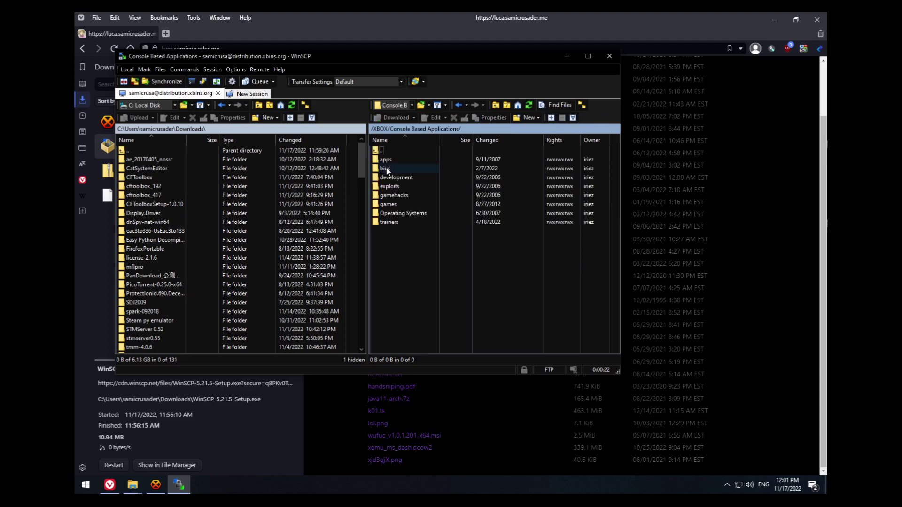
{"action": "double_click", "coordinate": [386, 165]}
{"action": "double_click", "coordinate": [386, 162]}
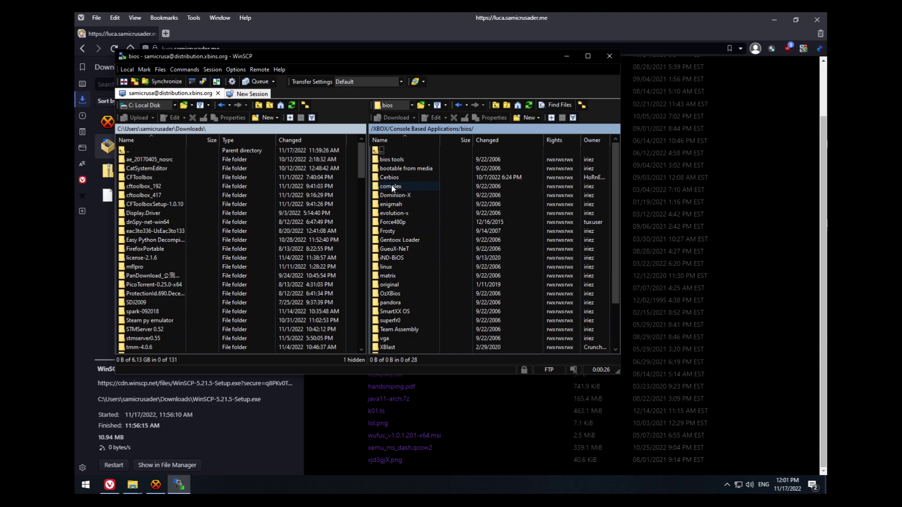
{"action": "double_click", "coordinate": [391, 186]}
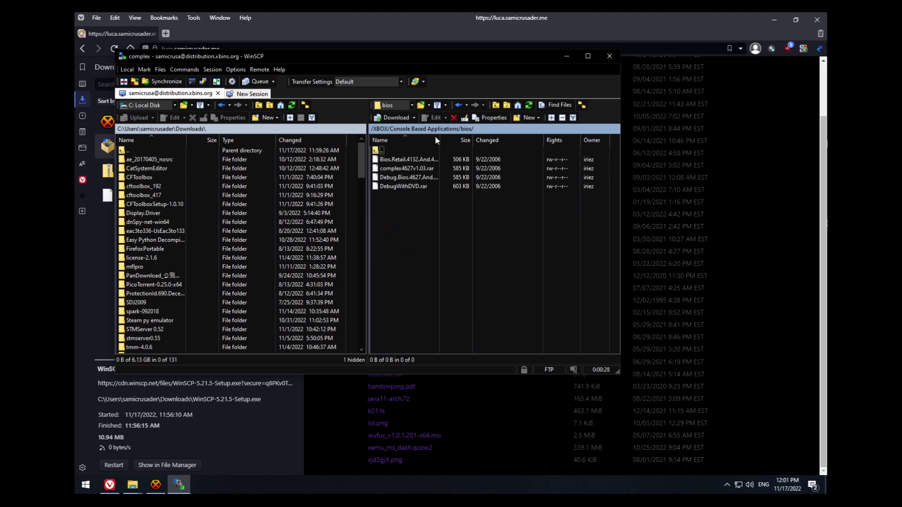
Step: Download Debug.Bios.4627.And.Retail.Bios.4627.v1.02.XBOX-COMPLEX.rar from the complex folder into the local Downloads folder
{"action": "left_click_drag", "start_coordinate": [442, 136], "coordinate": [488, 137]}
{"action": "left_click", "coordinate": [407, 180]}
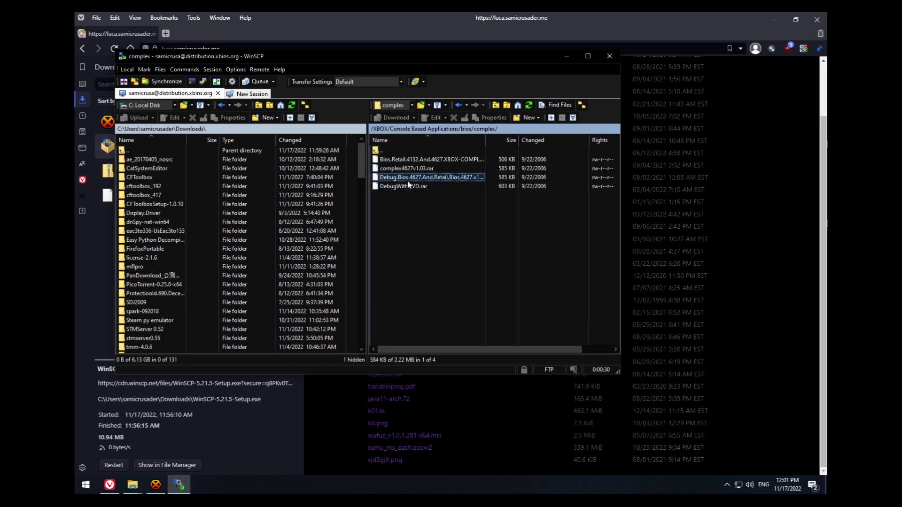
{"action": "right_click", "coordinate": [447, 183]}
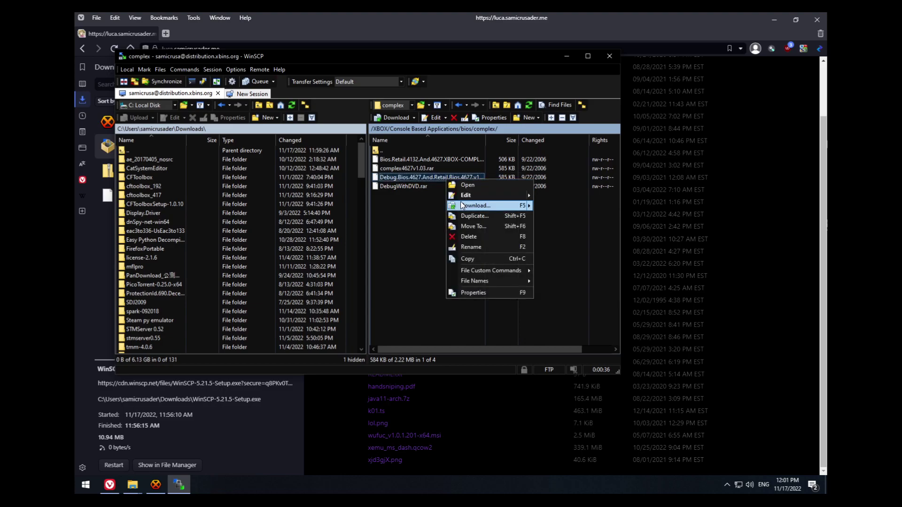
{"action": "left_click", "coordinate": [457, 204]}
{"action": "left_click", "coordinate": [387, 243]}
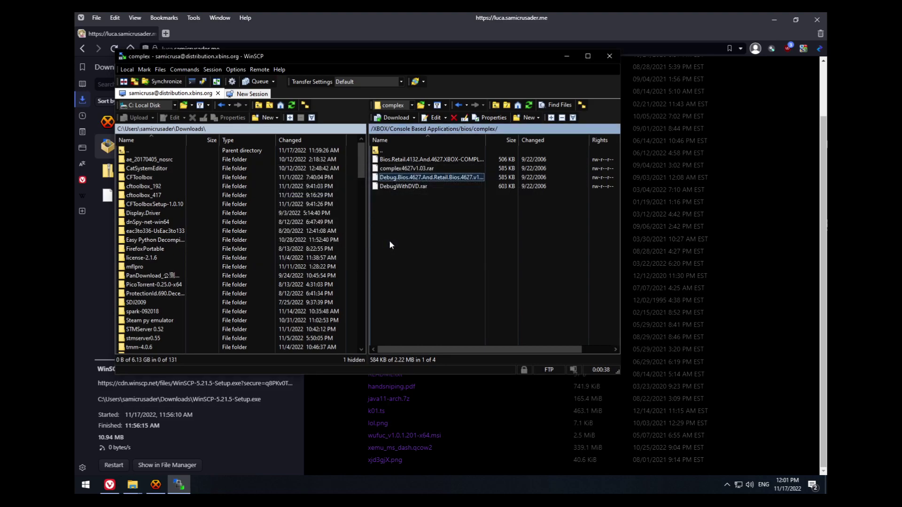
Step: Go to the remote bios/original/mcpx folder and download mcpx_1.0.bin into the local Downloads folder
{"action": "double_click", "coordinate": [387, 151]}
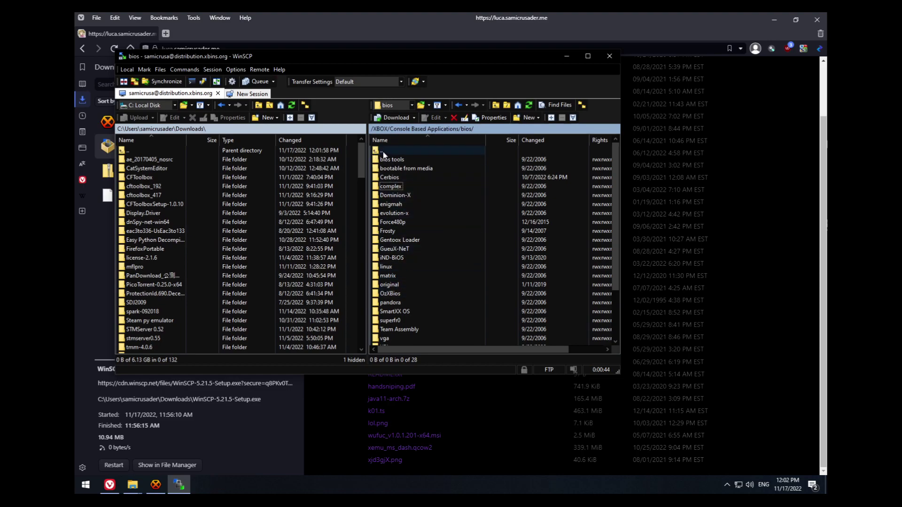
{"action": "scroll", "coordinate": [393, 228], "scroll_direction": "down", "scroll_amount": 3}
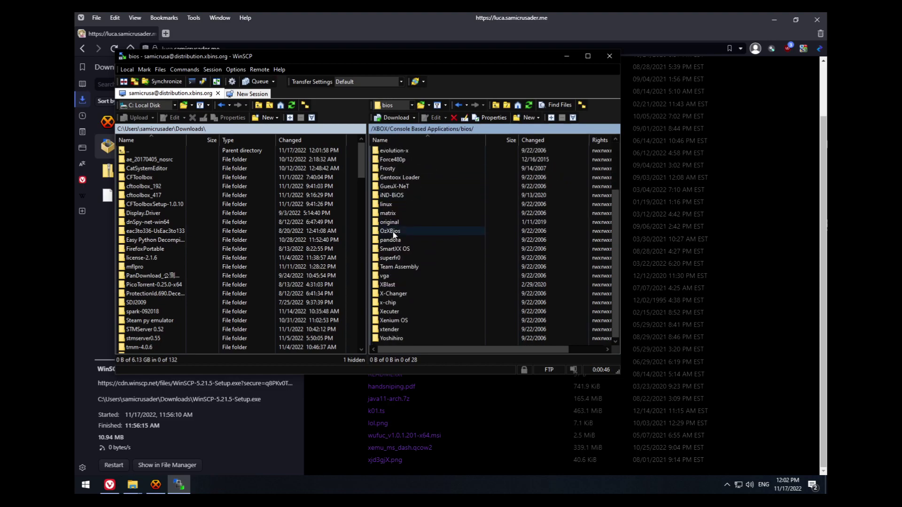
{"action": "double_click", "coordinate": [390, 223]}
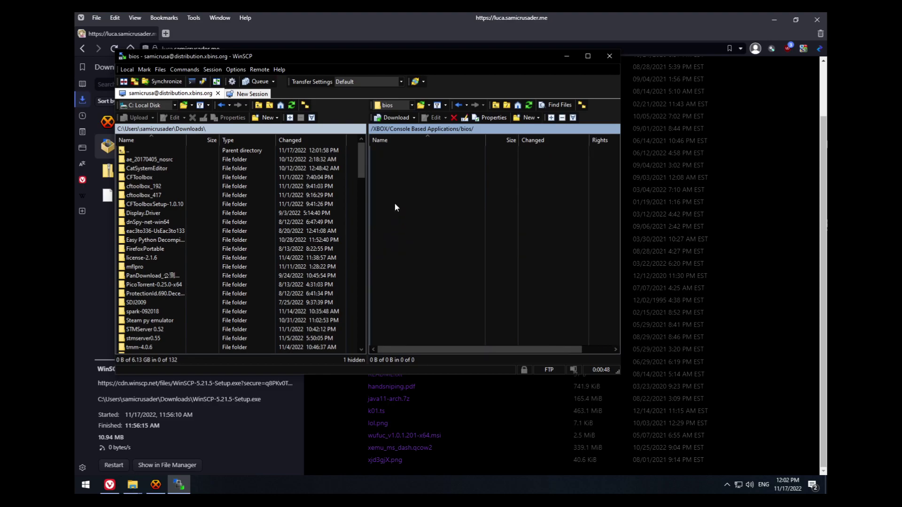
{"action": "double_click", "coordinate": [386, 162]}
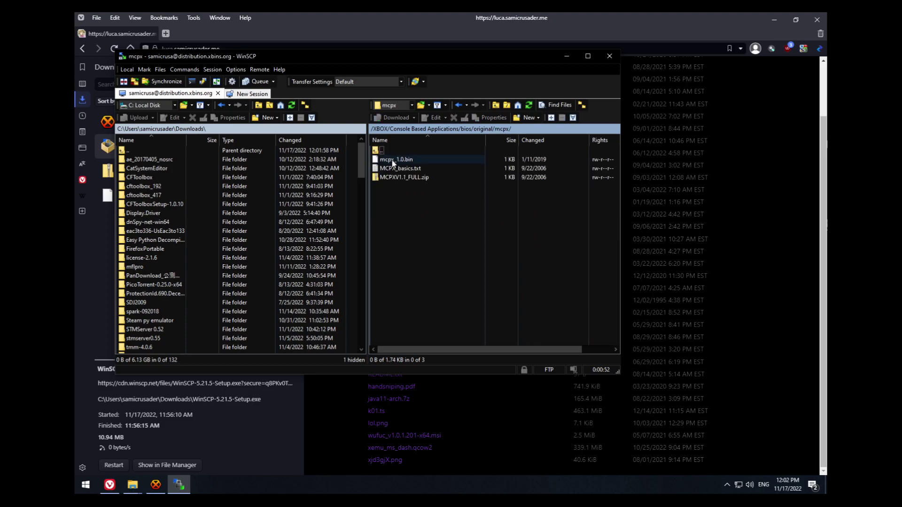
{"action": "right_click", "coordinate": [397, 161]}
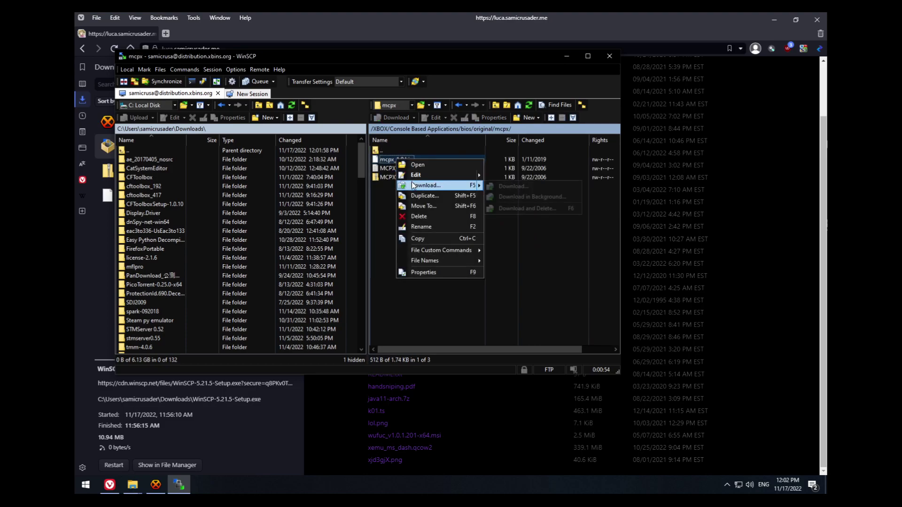
{"action": "left_click", "coordinate": [411, 183]}
{"action": "left_click", "coordinate": [382, 245]}
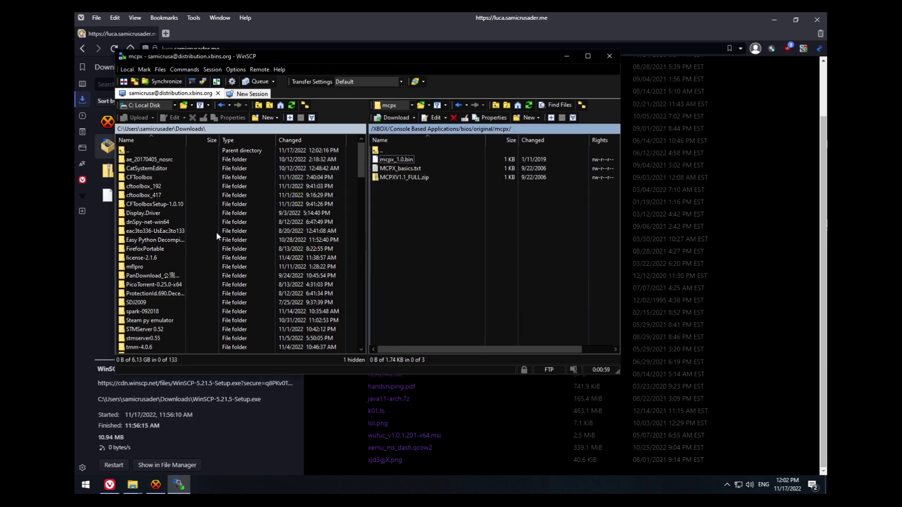
Step: In File Explorer, move mcpx_1.0.bin from Downloads into the xemu-win-release folder
{"action": "mouse_move", "coordinate": [132, 484]}
{"action": "left_click", "coordinate": [143, 449]}
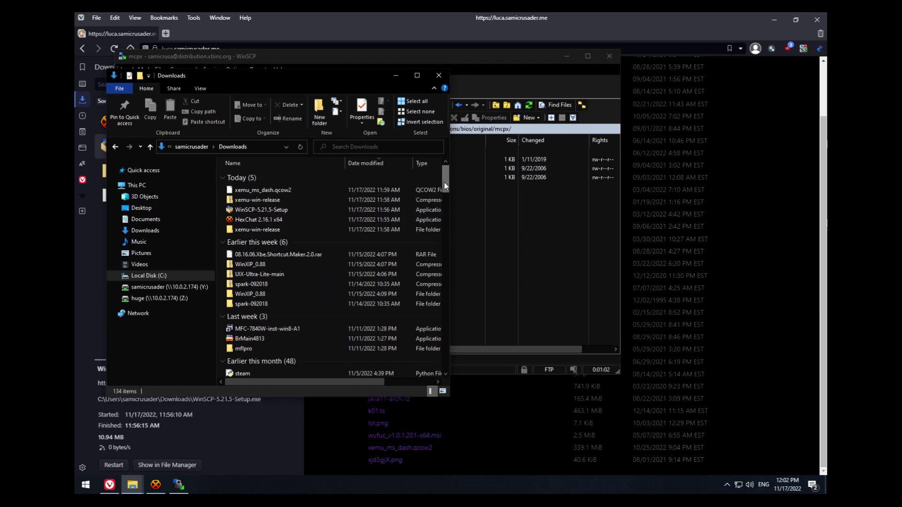
{"action": "left_click_drag", "start_coordinate": [444, 182], "coordinate": [443, 361]}
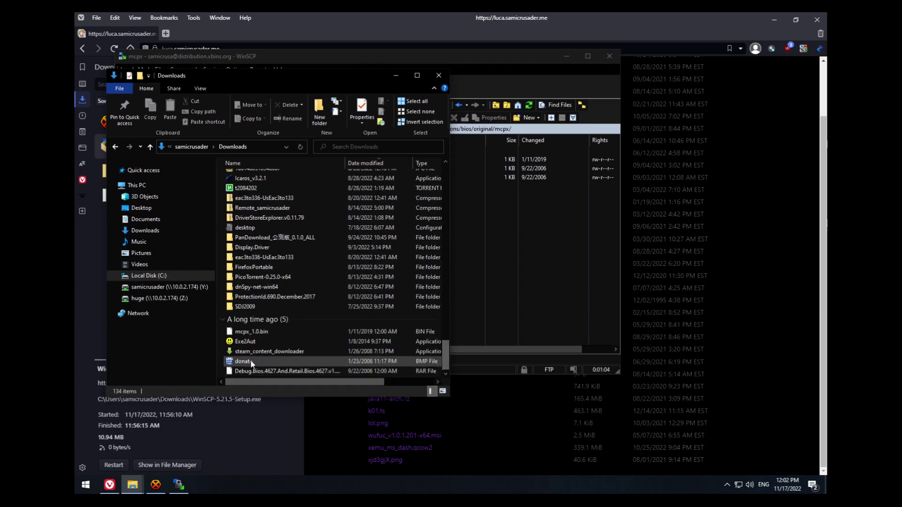
{"action": "left_click", "coordinate": [247, 331]}
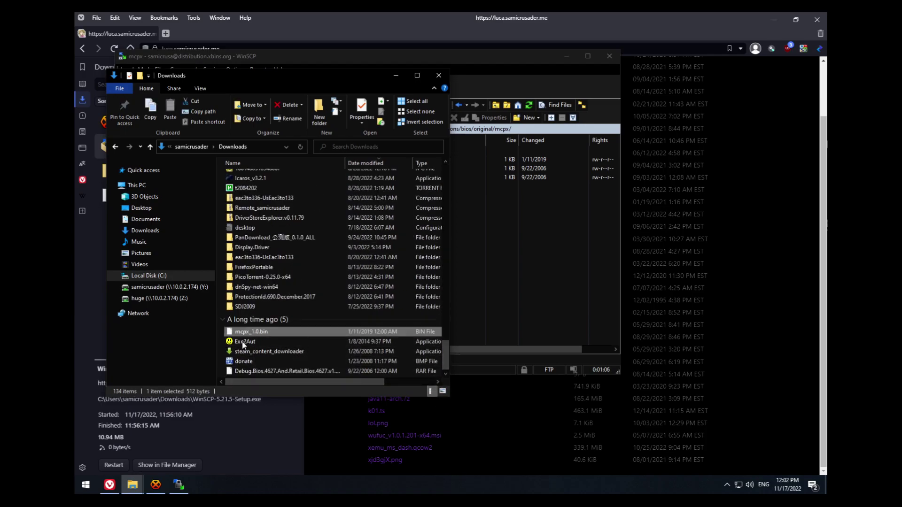
{"action": "mouse_move", "coordinate": [137, 487]}
{"action": "left_click", "coordinate": [190, 441]}
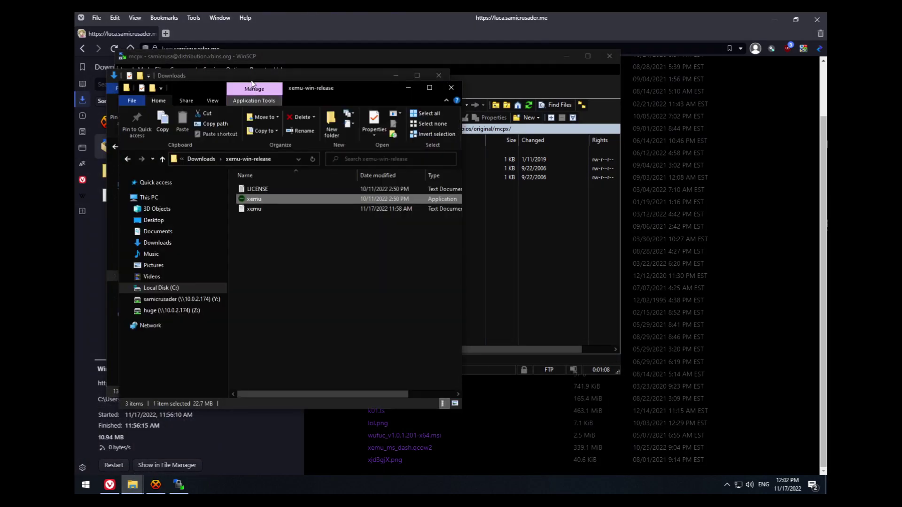
{"action": "left_click_drag", "start_coordinate": [292, 89], "coordinate": [581, 121]}
{"action": "left_click_drag", "start_coordinate": [273, 332], "coordinate": [584, 305]}
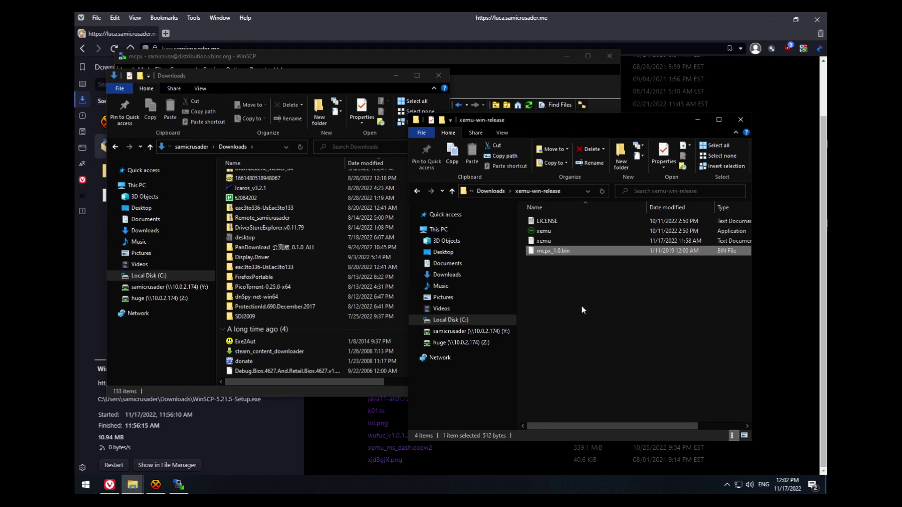
Step: Open the downloaded XBOX-COMPLEX BIOS archive in 7-Zip, extract Complex_4627.bin into the xemu-win-release folder, and close the archive
{"action": "right_click", "coordinate": [323, 370]}
{"action": "mouse_move", "coordinate": [416, 191]}
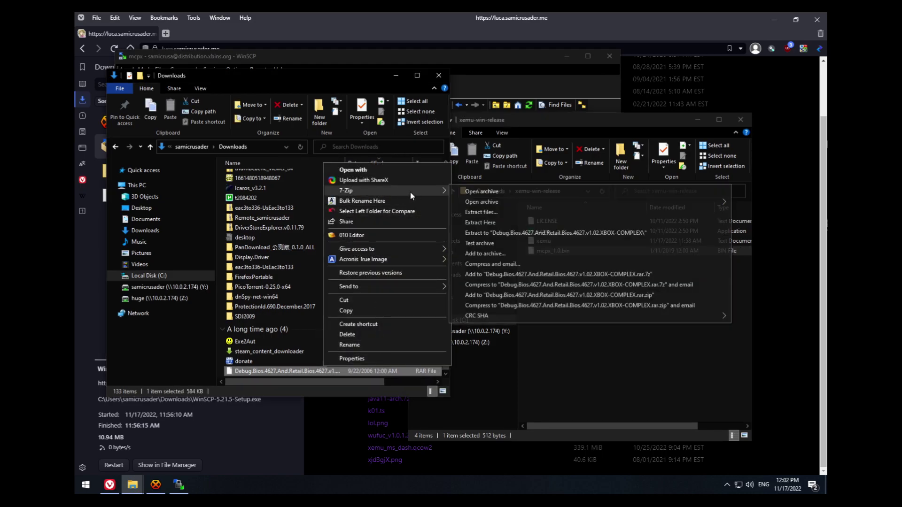
{"action": "left_click", "coordinate": [458, 189]}
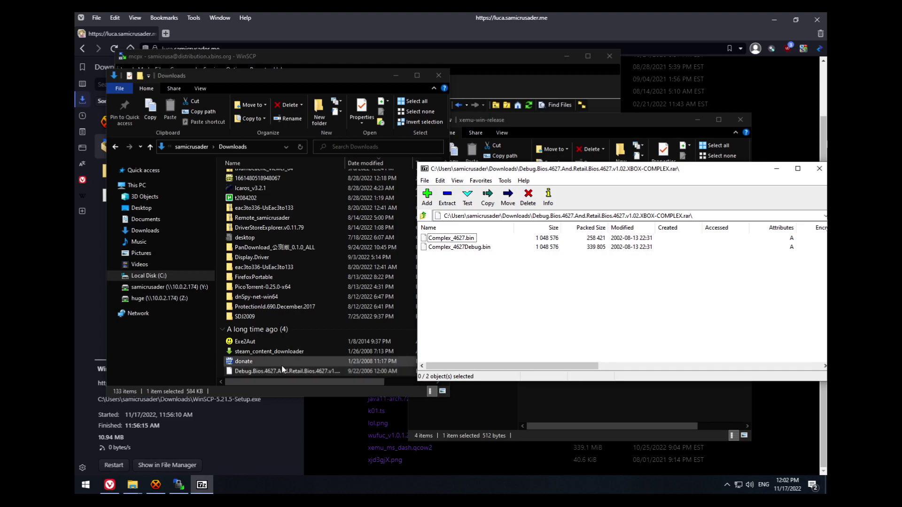
{"action": "left_click_drag", "start_coordinate": [520, 170], "coordinate": [271, 164]}
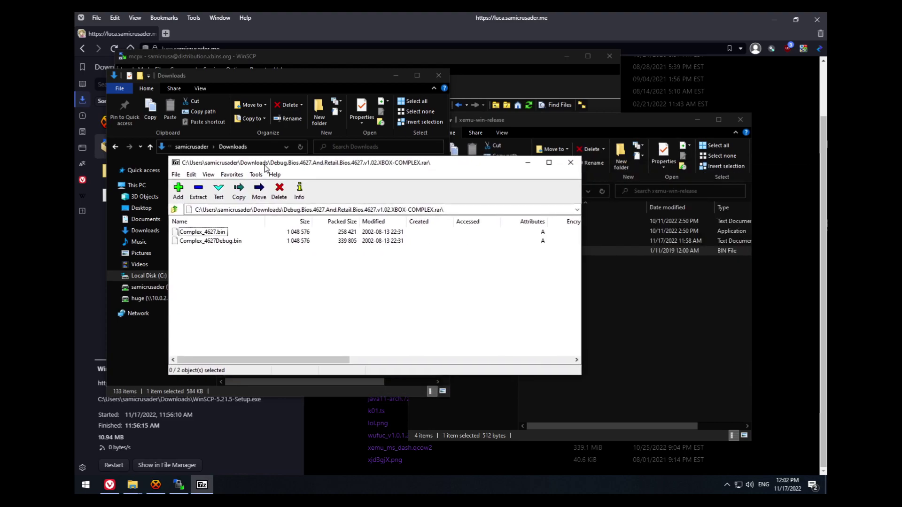
{"action": "left_click", "coordinate": [198, 235]}
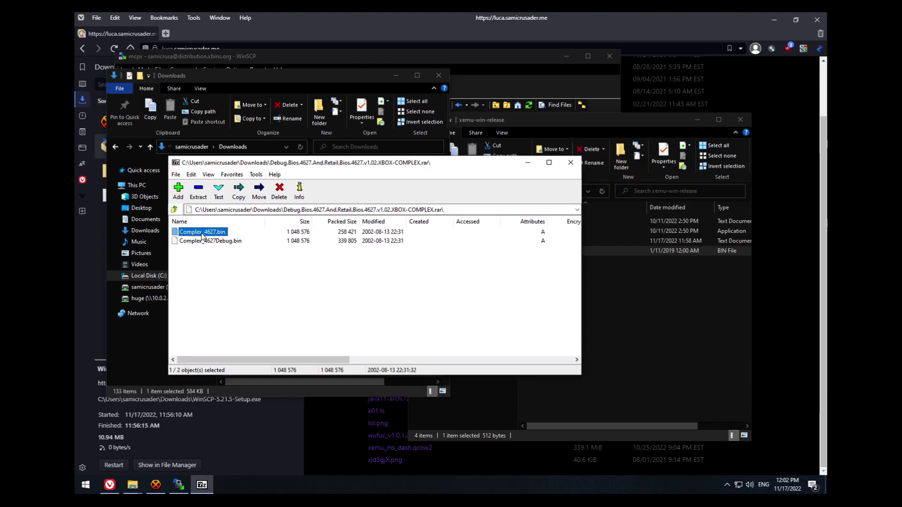
{"action": "left_click", "coordinate": [207, 242]}
{"action": "left_click", "coordinate": [194, 235]}
{"action": "left_click_drag", "start_coordinate": [519, 285], "coordinate": [667, 295]}
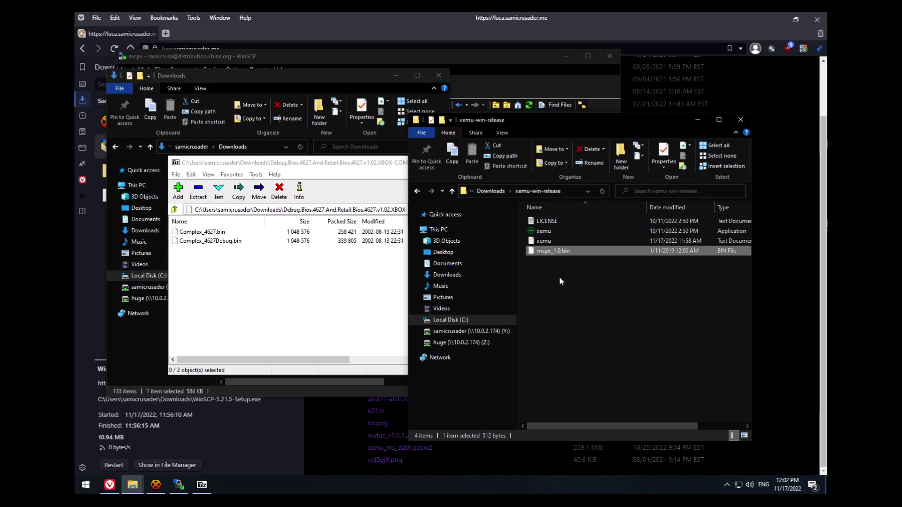
{"action": "left_click", "coordinate": [345, 281]}
{"action": "left_click", "coordinate": [576, 162]}
Step: Move the hard disk image xemu_ms_dash.qcow2 from Downloads into the xemu-win-release folder
{"action": "left_click", "coordinate": [390, 218]}
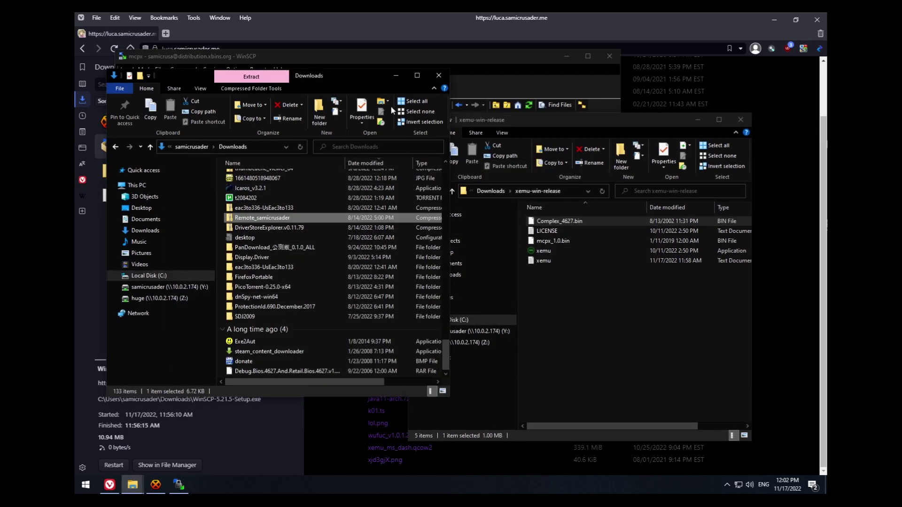
{"action": "left_click_drag", "start_coordinate": [447, 352], "coordinate": [447, 182]}
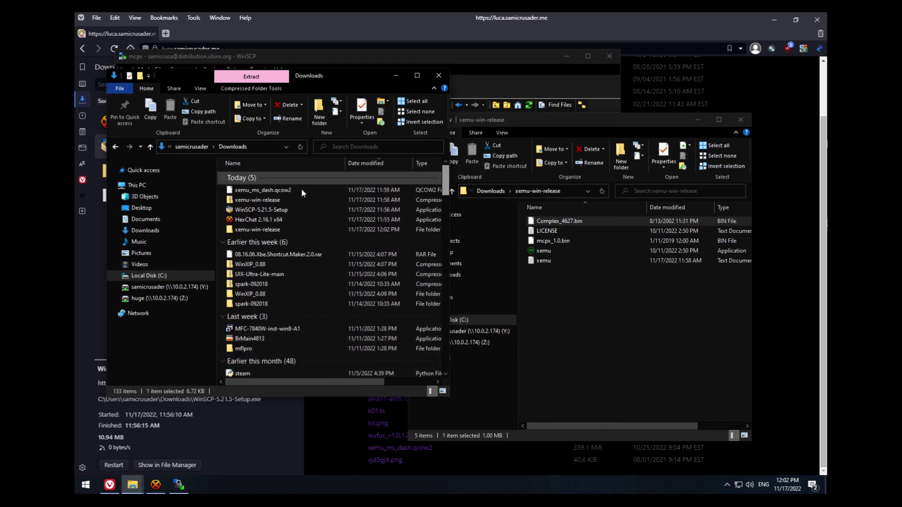
{"action": "left_click", "coordinate": [271, 192]}
{"action": "left_click_drag", "start_coordinate": [272, 196], "coordinate": [568, 301]}
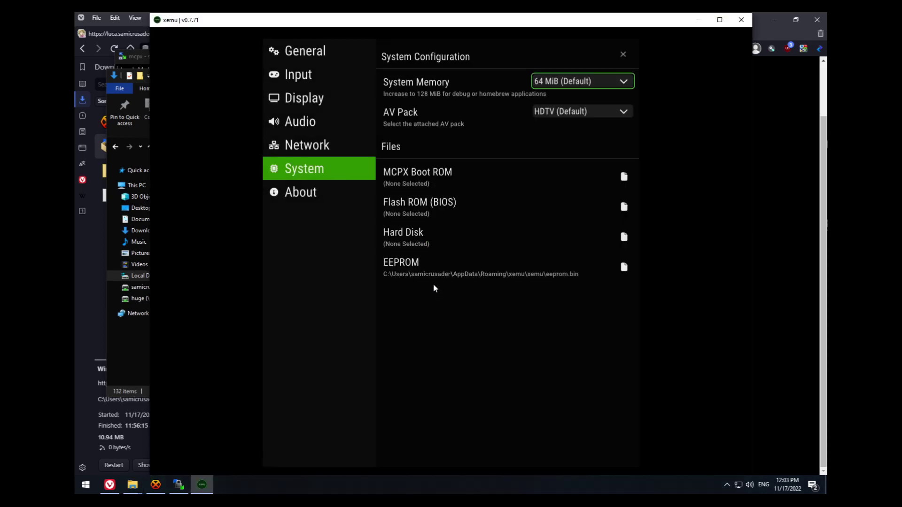
Step: In xemu's system settings, assign mcpx_1.0.bin as MCPX Boot ROM, Complex_4627.bin as Flash ROM (BIOS), and xemu_ms_dash.qcow2 as Hard Disk
{"action": "left_click", "coordinate": [410, 172]}
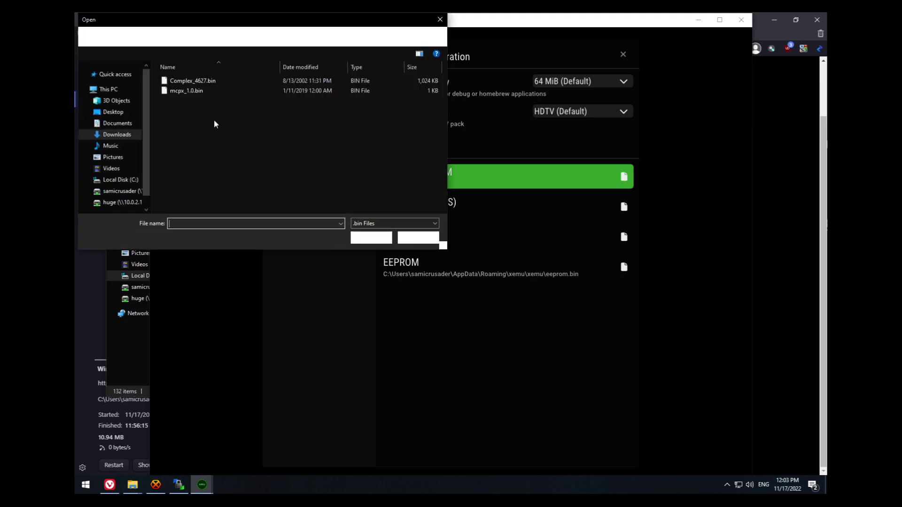
{"action": "double_click", "coordinate": [193, 92]}
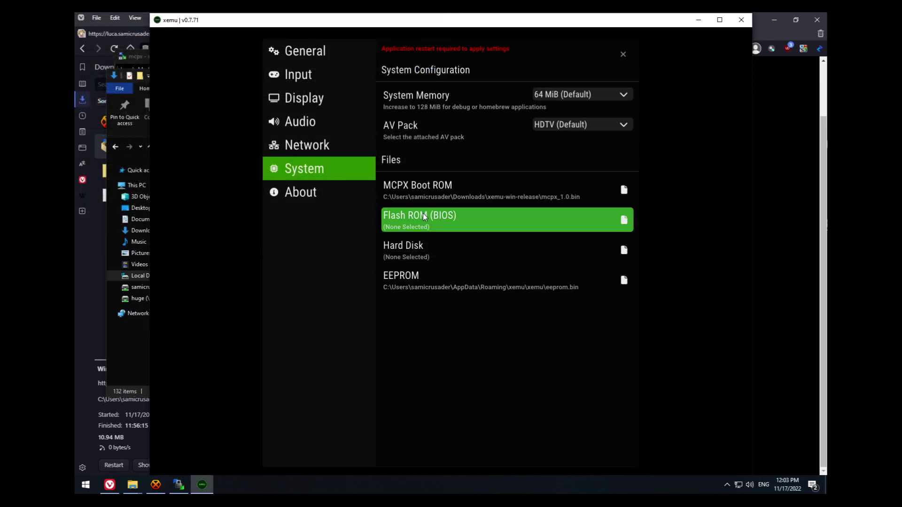
{"action": "left_click", "coordinate": [423, 213]}
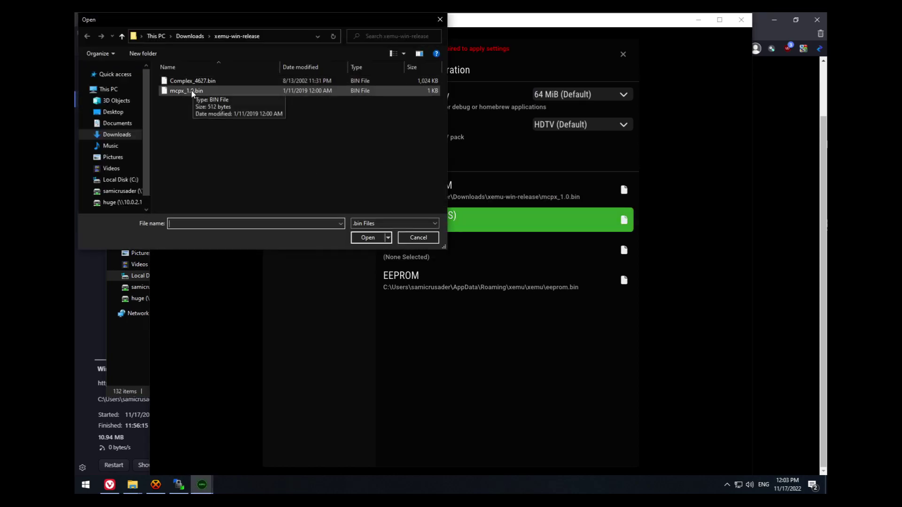
{"action": "double_click", "coordinate": [187, 83]}
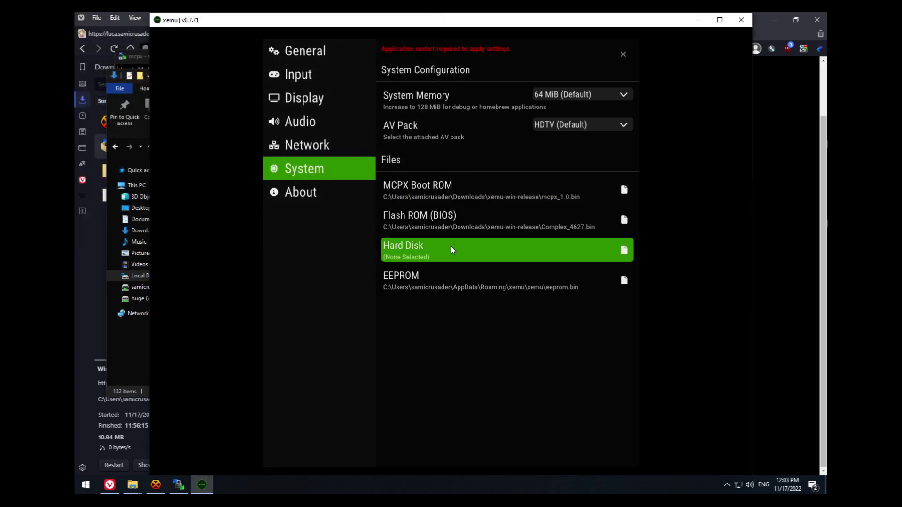
{"action": "left_click", "coordinate": [449, 246]}
{"action": "double_click", "coordinate": [206, 82]}
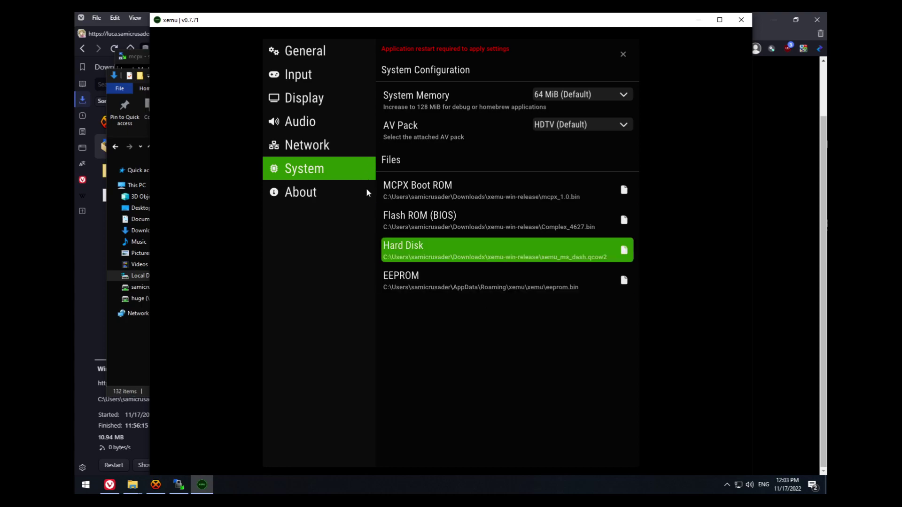
Step: In the network settings, try attaching the adapter to Bridged Adapter with its npcap installation, and switch back to NAT
{"action": "left_click", "coordinate": [316, 144]}
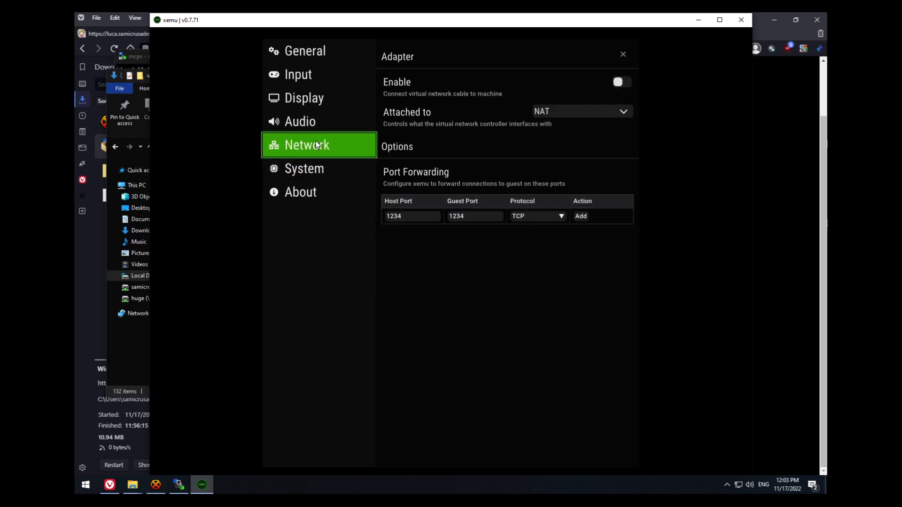
{"action": "left_click", "coordinate": [541, 112]}
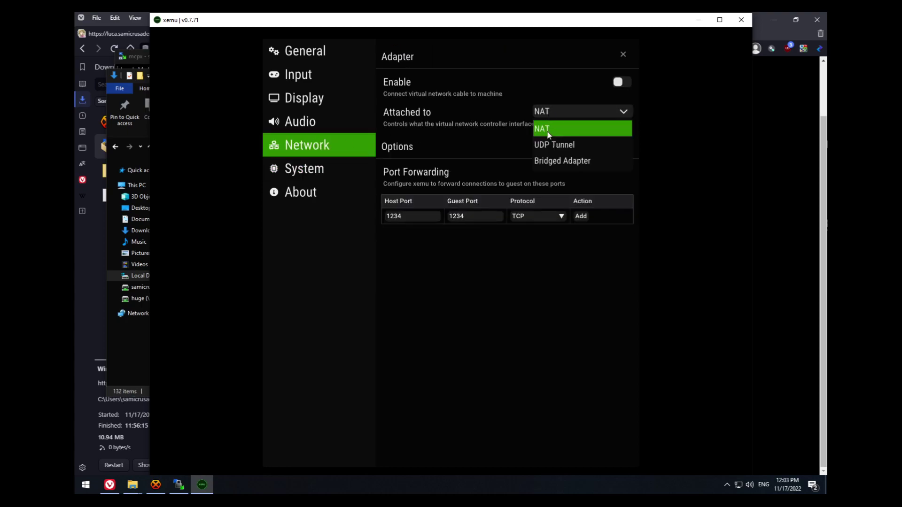
{"action": "left_click", "coordinate": [547, 161]}
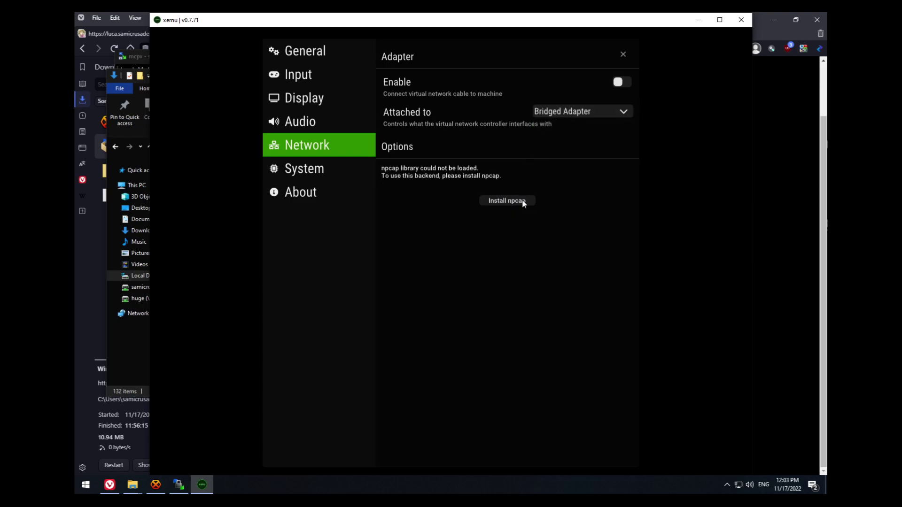
{"action": "left_click", "coordinate": [505, 202]}
{"action": "left_click", "coordinate": [550, 112]}
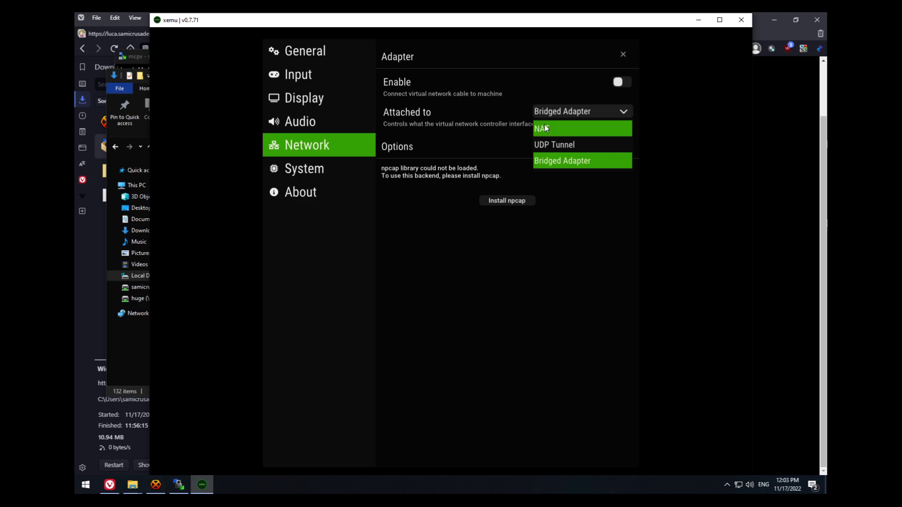
{"action": "left_click", "coordinate": [546, 128]}
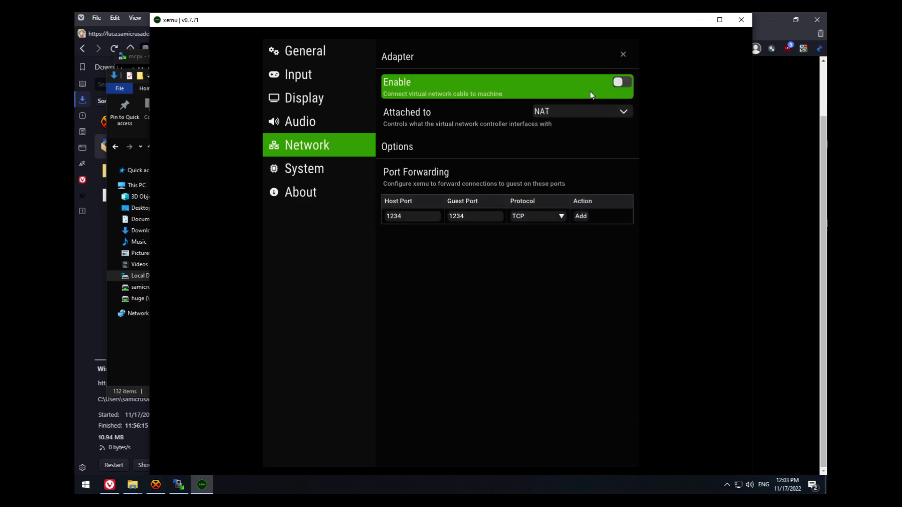
Step: Enable the virtual network connection with the adapter attached to NAT, and close the settings
{"action": "left_click", "coordinate": [618, 83]}
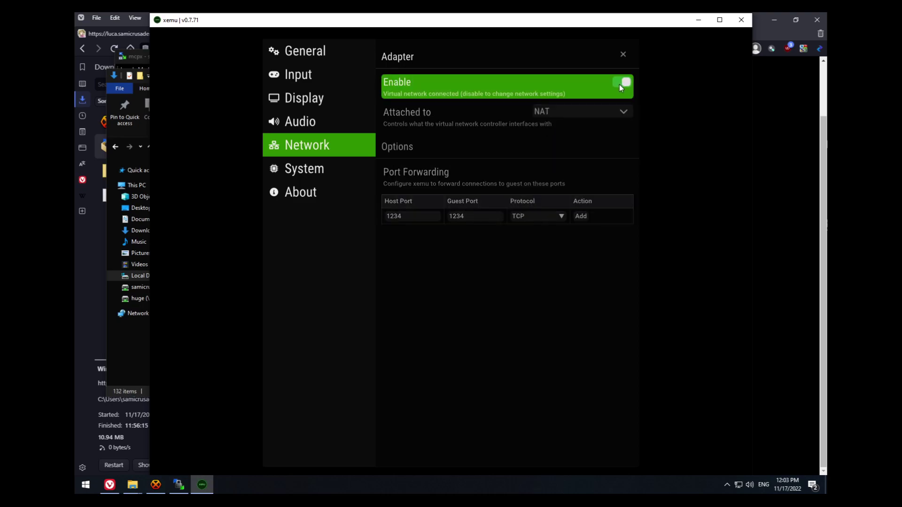
{"action": "left_click", "coordinate": [610, 92]}
{"action": "left_click", "coordinate": [599, 86]}
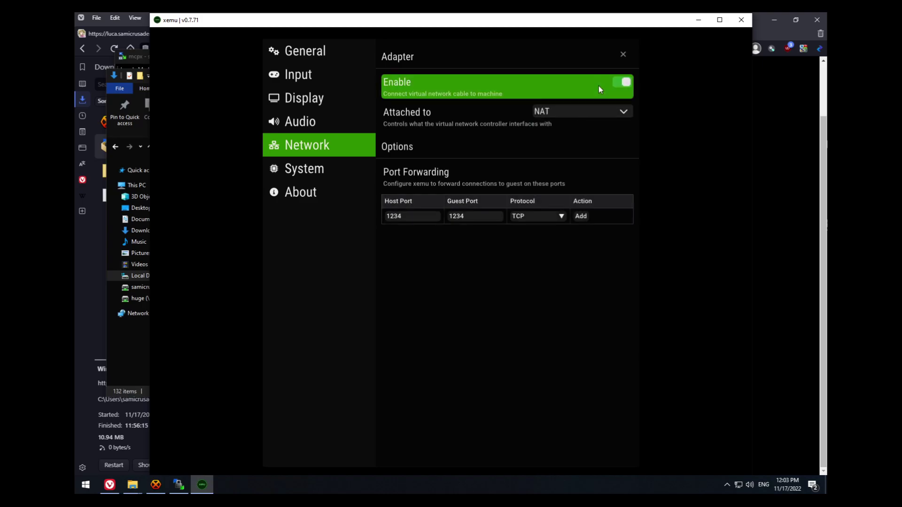
{"action": "left_click", "coordinate": [624, 53]}
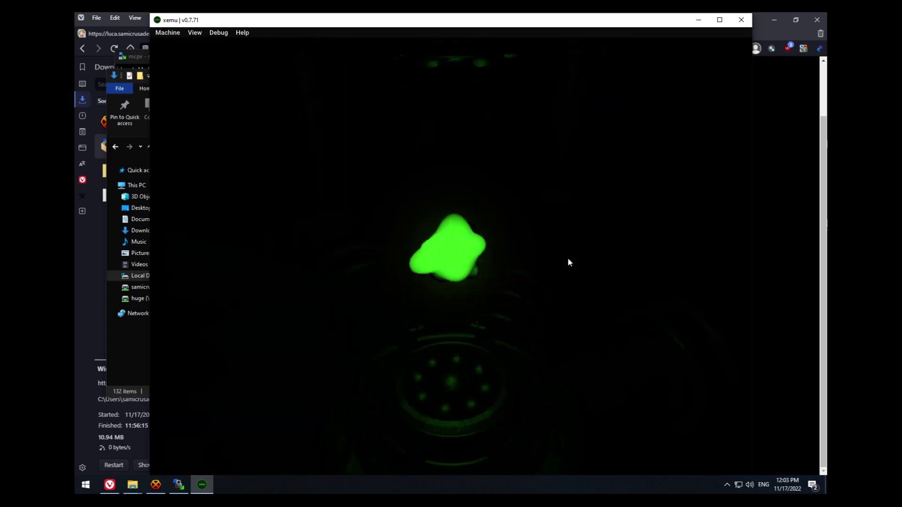
Step: Switch to the Vivaldi browser, go to insignia.live, and open its Connect page down to the hardmodded and softmodded systems section
{"action": "left_click", "coordinate": [780, 227]}
{"action": "left_click", "coordinate": [338, 50]}
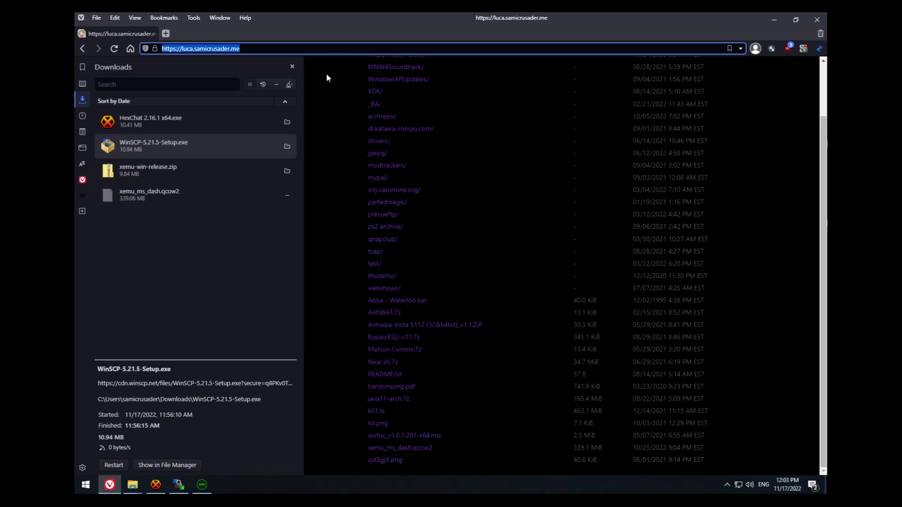
{"action": "type", "text": "insigni"}
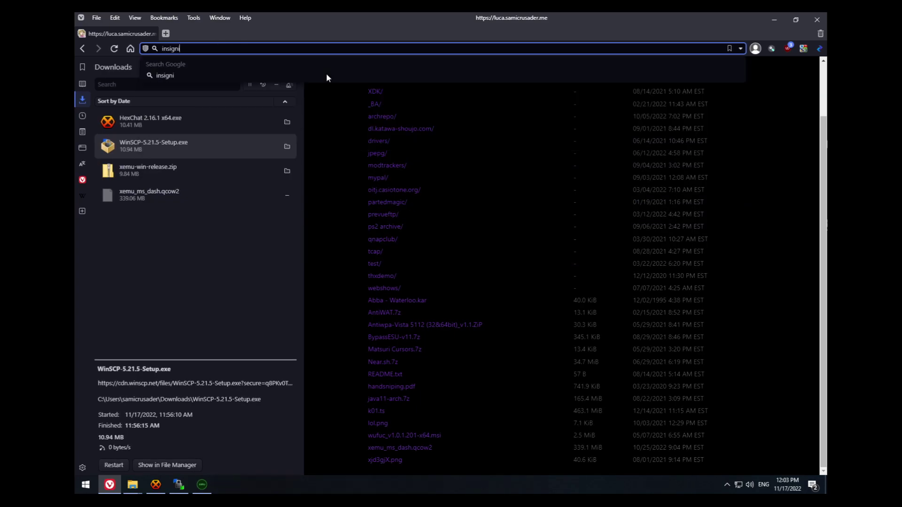
{"action": "type", "text": "a.live"}
{"action": "key", "text": "Return"}
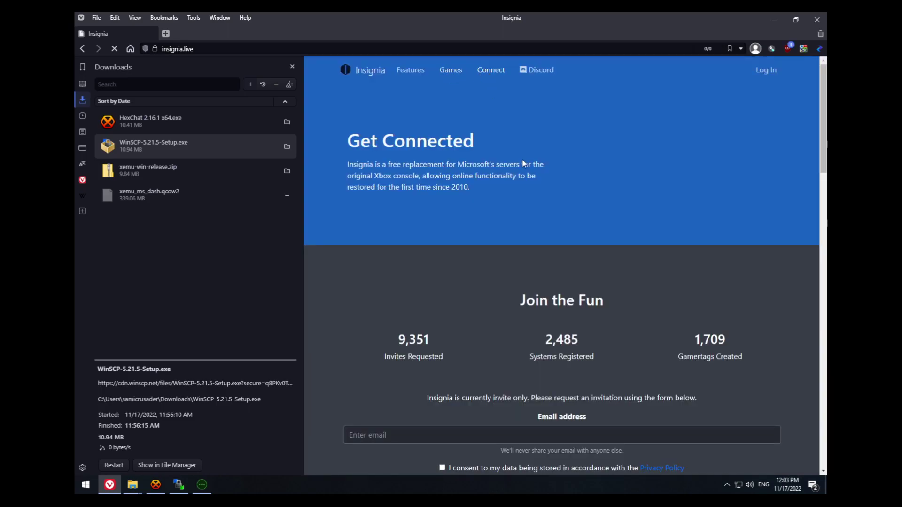
{"action": "scroll", "coordinate": [601, 210], "scroll_direction": "down", "scroll_amount": 9}
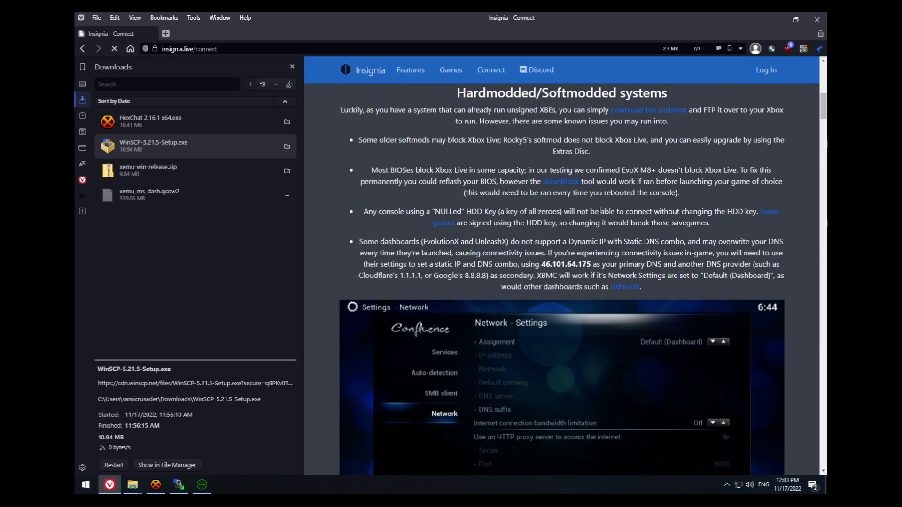
Step: Follow the setup assistant download link to its GitHub release and download Insignia-Setup.iso from the assets
{"action": "scroll", "coordinate": [492, 168], "scroll_direction": "up", "scroll_amount": 2}
{"action": "left_click_drag", "start_coordinate": [458, 186], "coordinate": [759, 207]}
{"action": "left_click", "coordinate": [670, 206]}
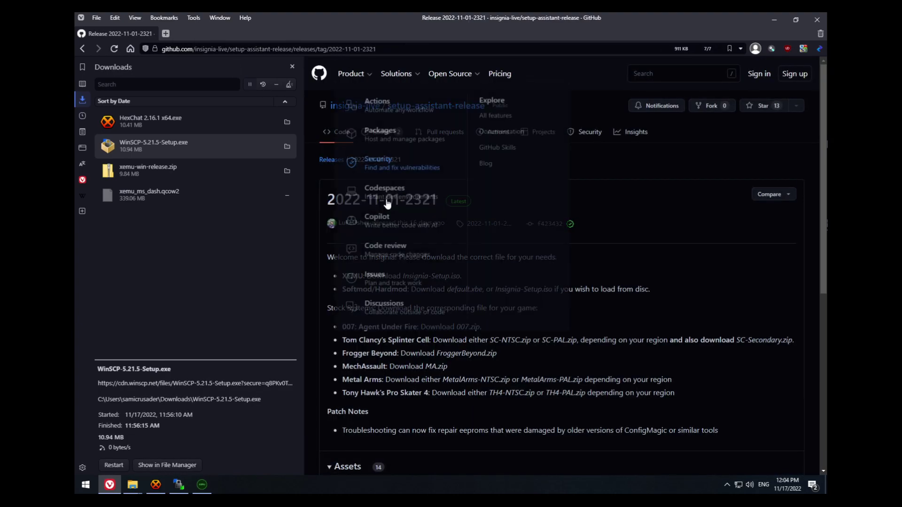
{"action": "scroll", "coordinate": [412, 280], "scroll_direction": "down", "scroll_amount": 5}
{"action": "scroll", "coordinate": [412, 280], "scroll_direction": "down", "scroll_amount": 3}
{"action": "left_click", "coordinate": [364, 224]}
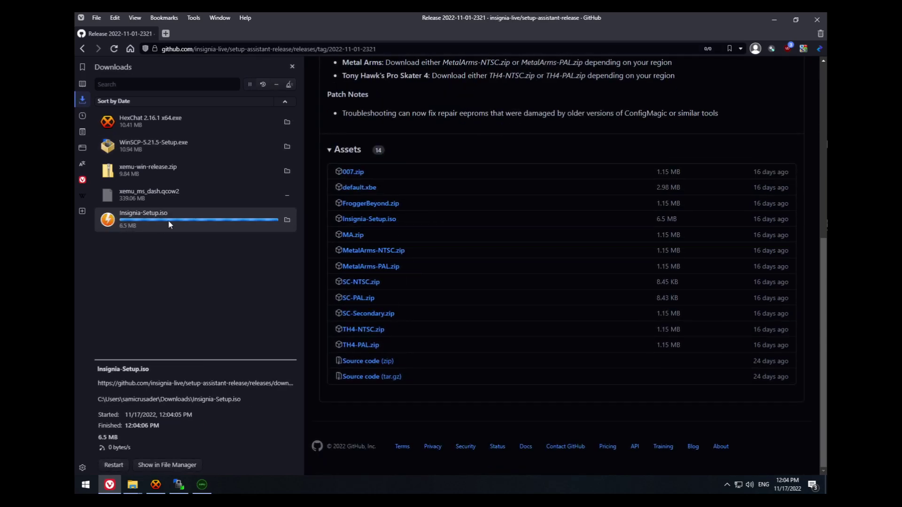
Step: Switch back to xemu, assign Keyboard as the input device for controller port 1, and close the settings
{"action": "left_click", "coordinate": [201, 484]}
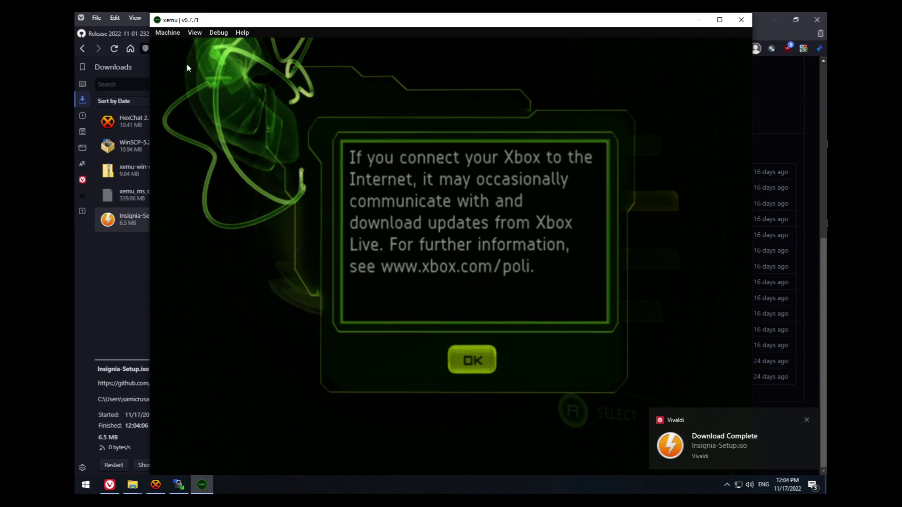
{"action": "left_click", "coordinate": [171, 33]}
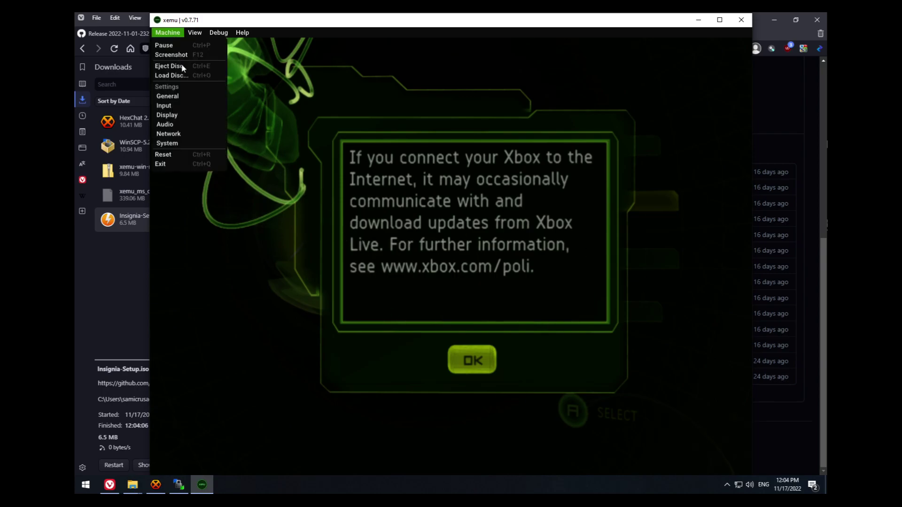
{"action": "left_click", "coordinate": [181, 107]}
{"action": "left_click", "coordinate": [412, 135]}
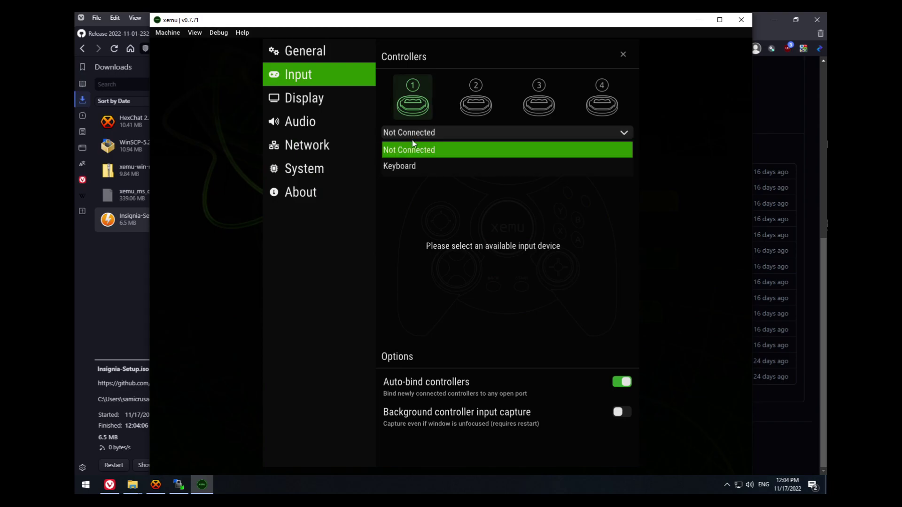
{"action": "left_click", "coordinate": [404, 165]}
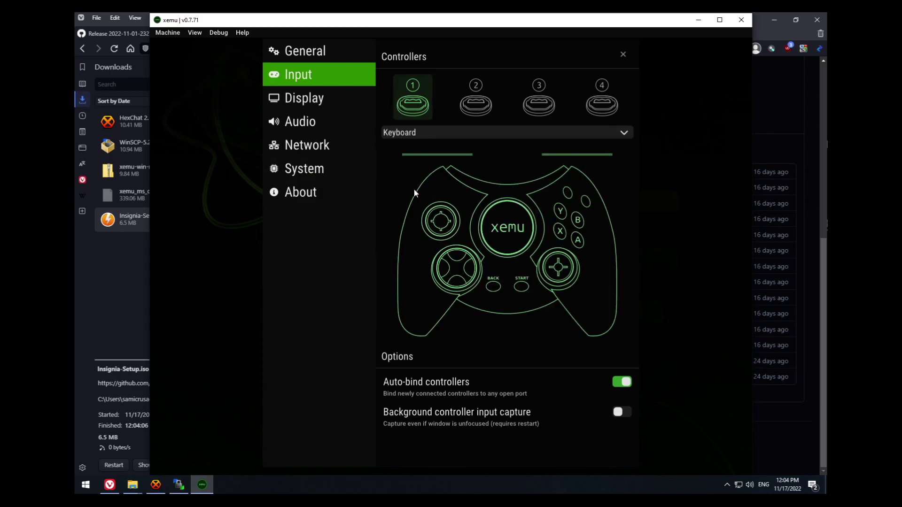
{"action": "left_click", "coordinate": [625, 54]}
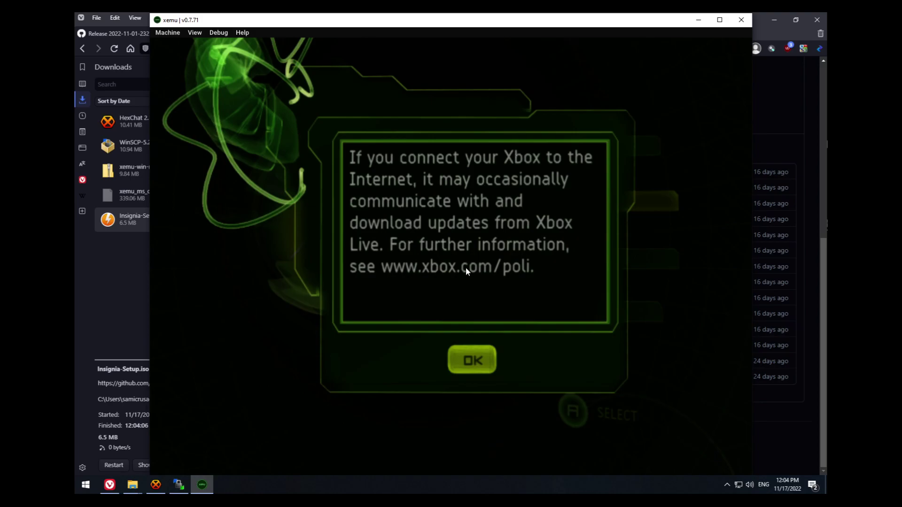
Step: Dismiss the Xbox Live notice on the dashboard and open Network Settings from the Settings list
{"action": "key", "text": "a"}
{"action": "key", "text": "Down"}
{"action": "key", "text": "Down"}
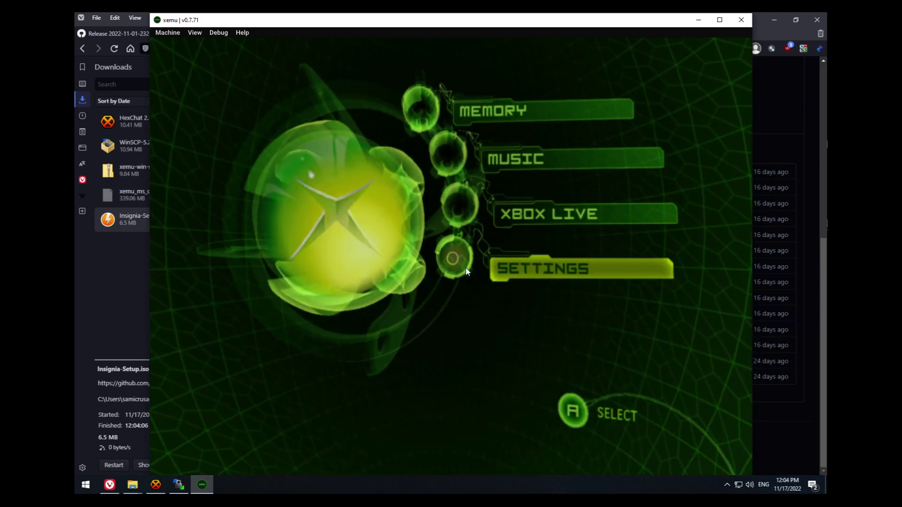
{"action": "key", "text": "Up"}
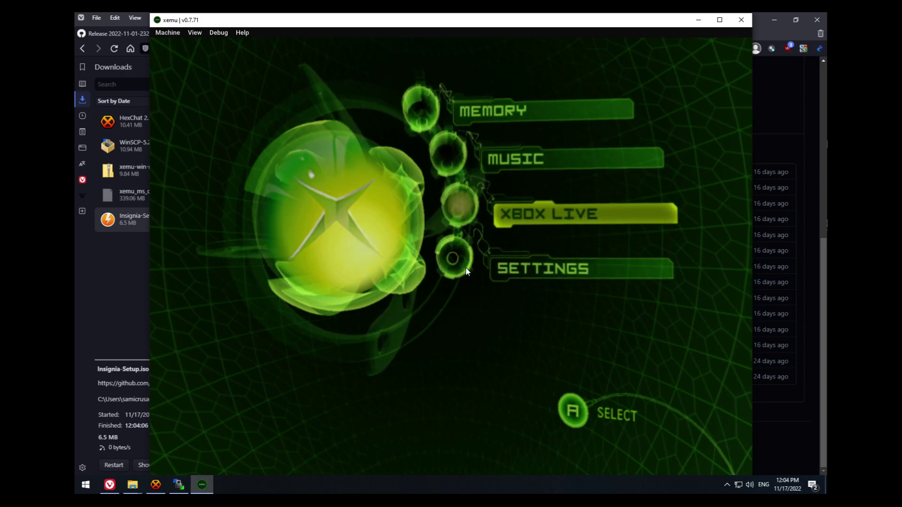
{"action": "key", "text": "Down"}
{"action": "key", "text": "a"}
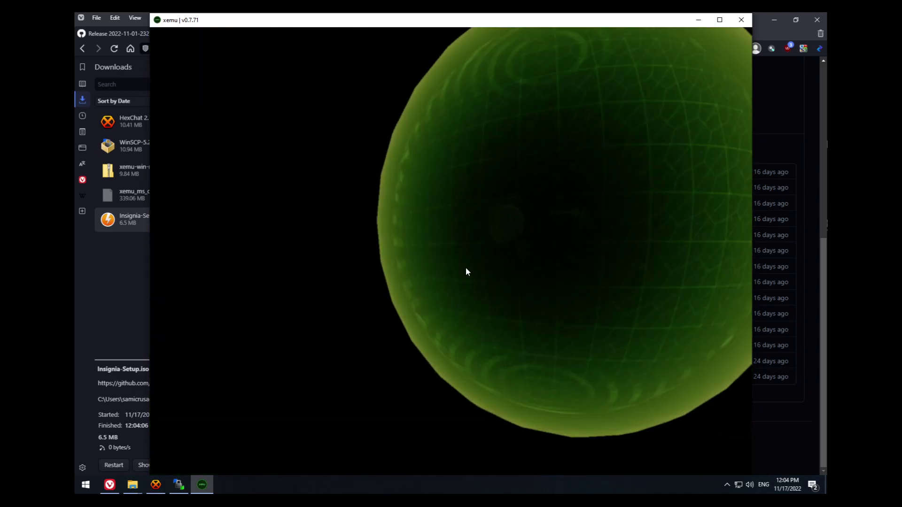
{"action": "key", "text": "Down"}
{"action": "key", "text": "Down"}
{"action": "key", "text": "Down"}
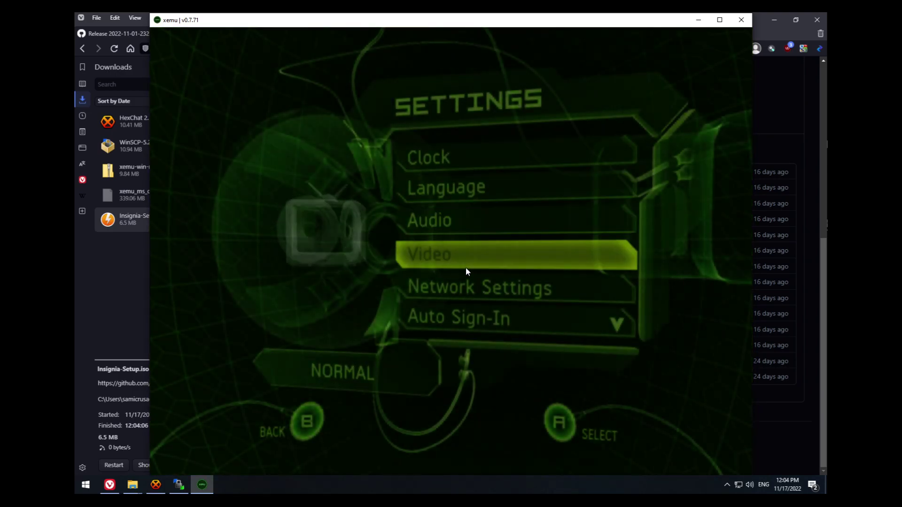
{"action": "key", "text": "Down"}
{"action": "key", "text": "a"}
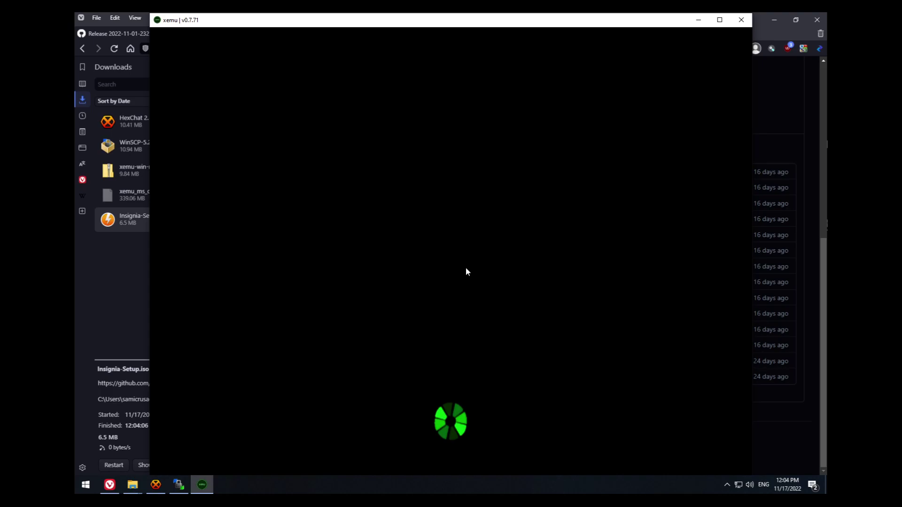
Step: Examine the dashboard's IP Addresses configuration and return to the main menu
{"action": "key", "text": "Down"}
{"action": "key", "text": "Down"}
{"action": "key", "text": "Down"}
{"action": "key", "text": "Up"}
{"action": "key", "text": "Up"}
{"action": "key", "text": "a"}
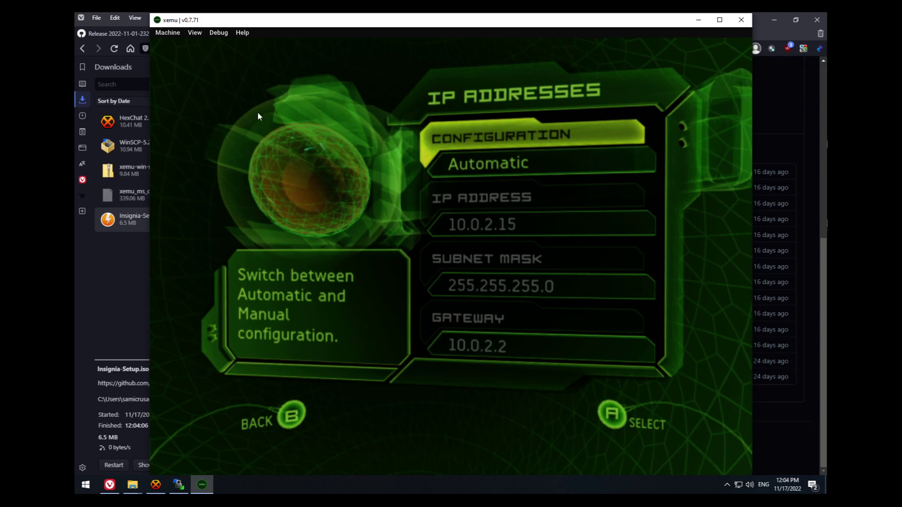
{"action": "key", "text": "b"}
{"action": "key", "text": "b"}
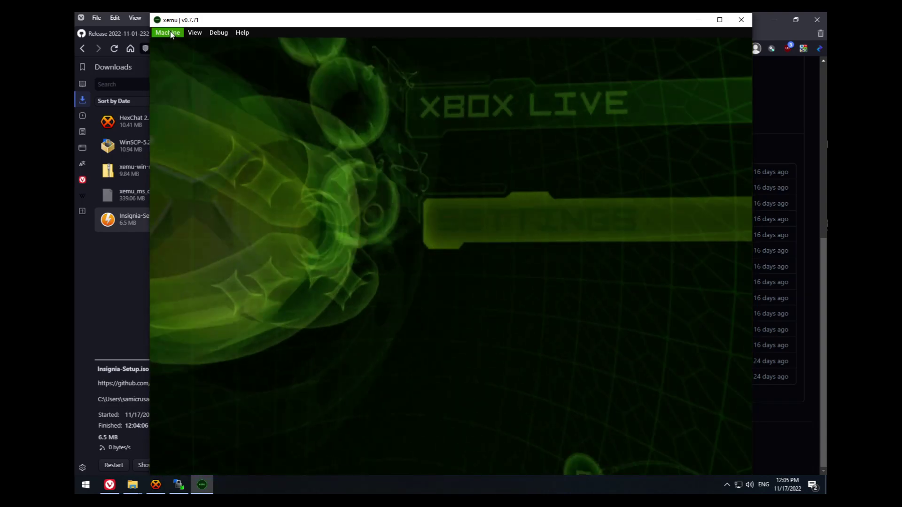
Step: Load the Insignia-Setup.iso disc image into the emulated Xbox
{"action": "left_click", "coordinate": [170, 31]}
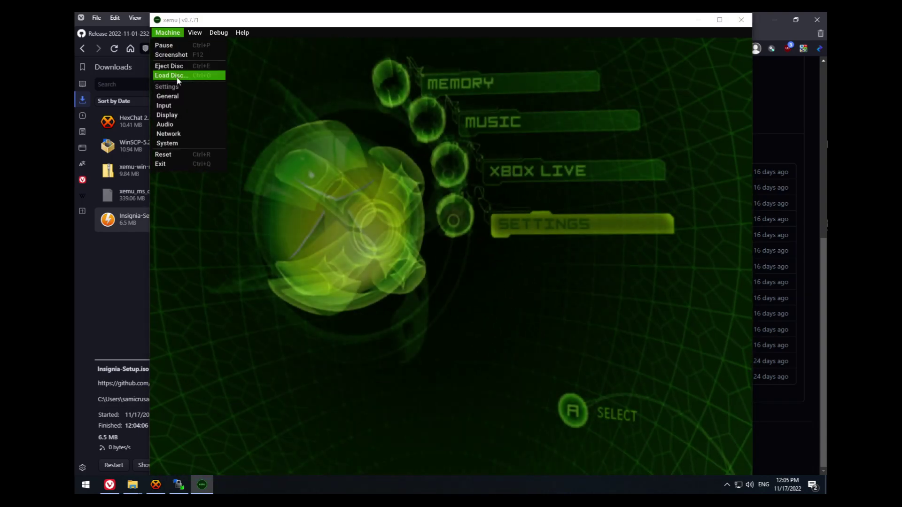
{"action": "left_click", "coordinate": [178, 76]}
{"action": "left_click", "coordinate": [186, 36]}
{"action": "double_click", "coordinate": [186, 94]}
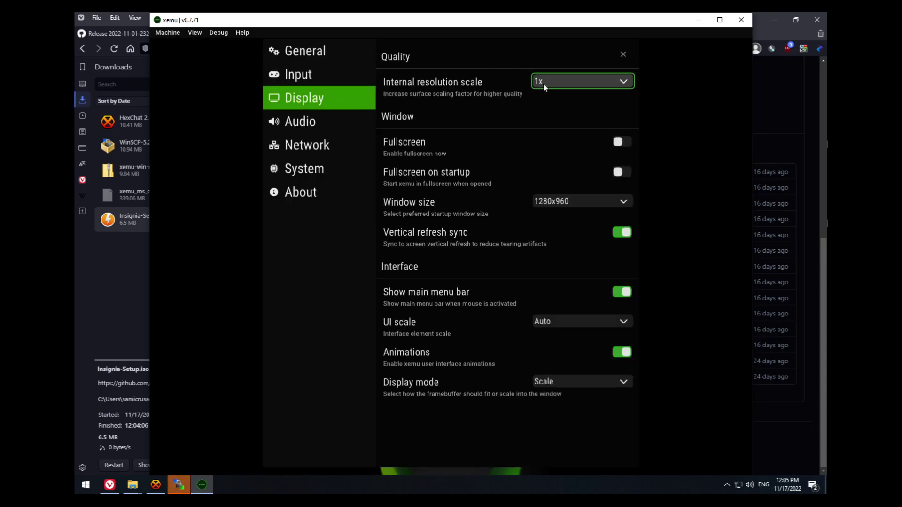
Step: Set the internal resolution scale to 2x in the display settings, and reset the machine to boot the loaded disc
{"action": "left_click", "coordinate": [543, 83]}
{"action": "left_click", "coordinate": [555, 117]}
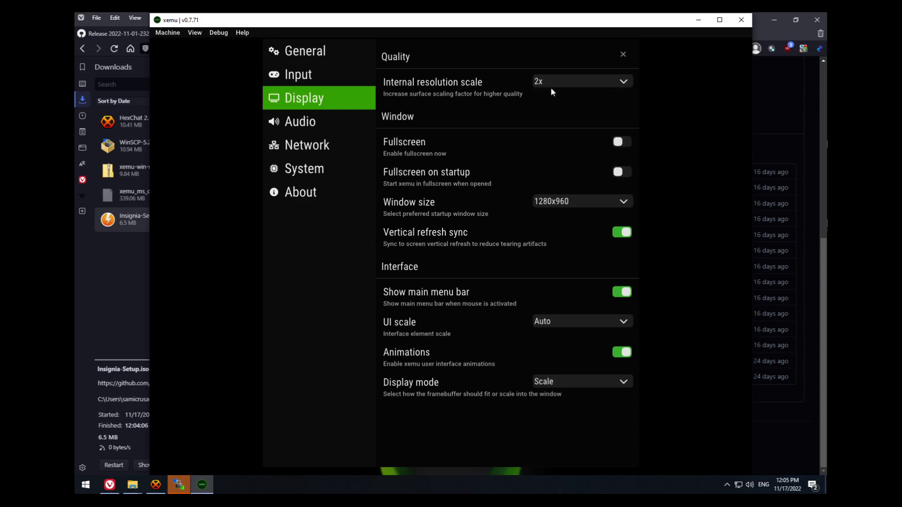
{"action": "left_click", "coordinate": [551, 80]}
{"action": "scroll", "coordinate": [548, 96], "scroll_direction": "up", "scroll_amount": 1}
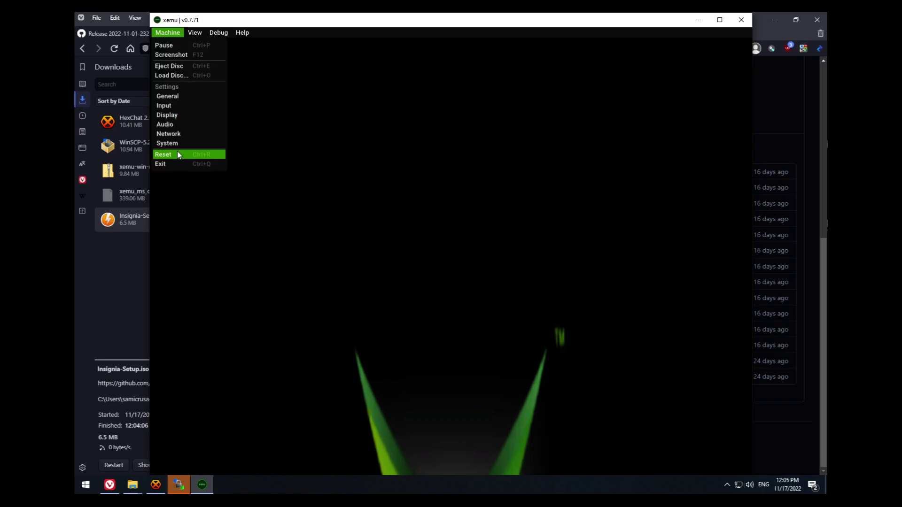
{"action": "left_click", "coordinate": [177, 151]}
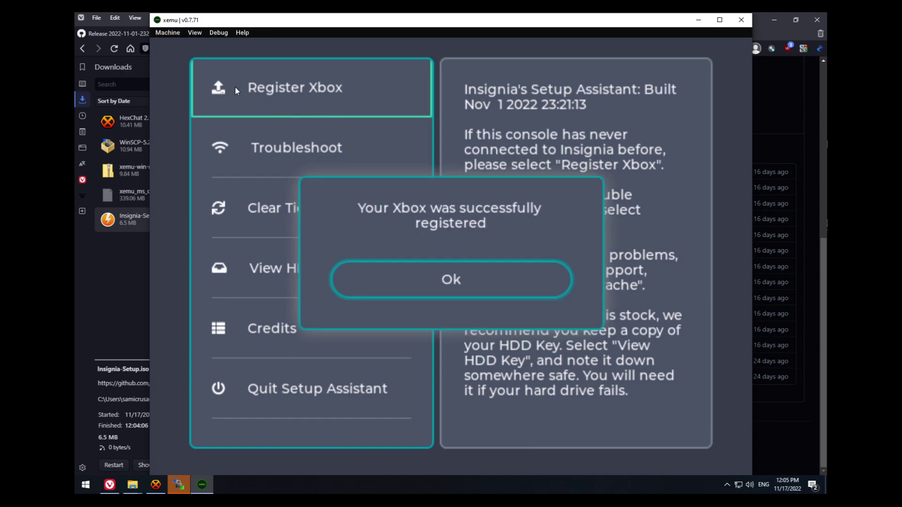
Step: Finish the Xbox registration in Insignia's Setup Assistant and run the Troubleshoot check
{"action": "key", "text": "a"}
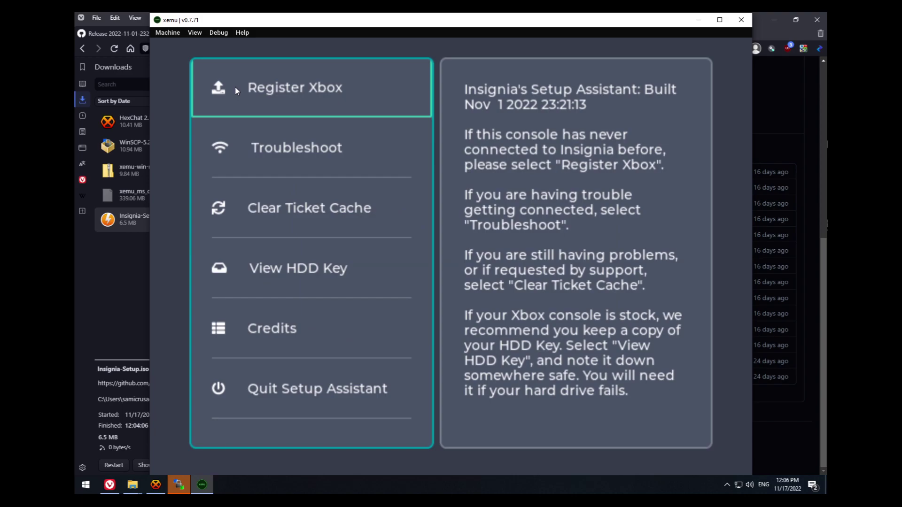
{"action": "key", "text": "Down"}
{"action": "key", "text": "a"}
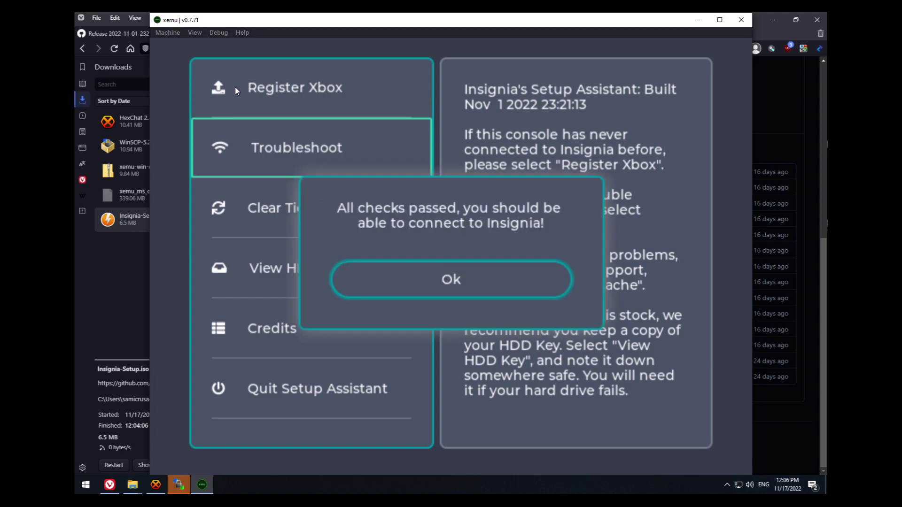
{"action": "key", "text": "a"}
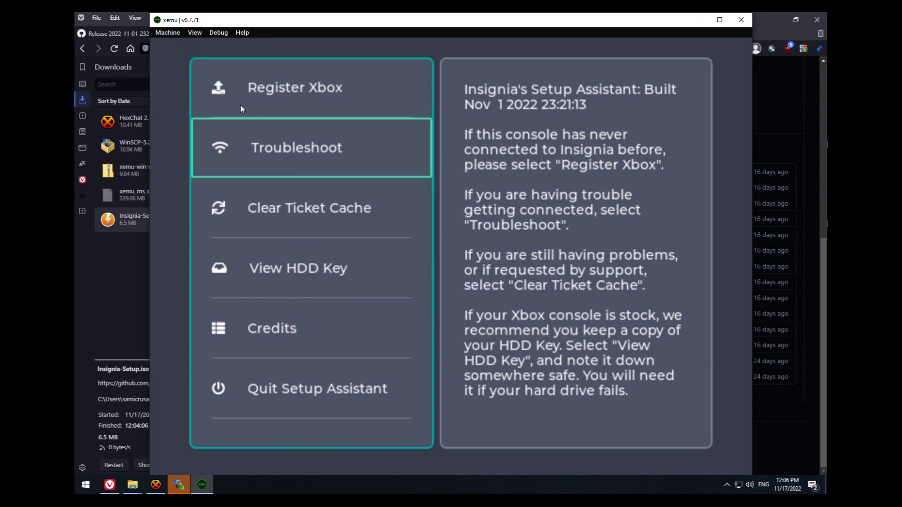
Step: Clear the cached authentication tickets with the Setup Assistant's Clear Ticket Cache option
{"action": "key", "text": "Down"}
{"action": "key", "text": "a"}
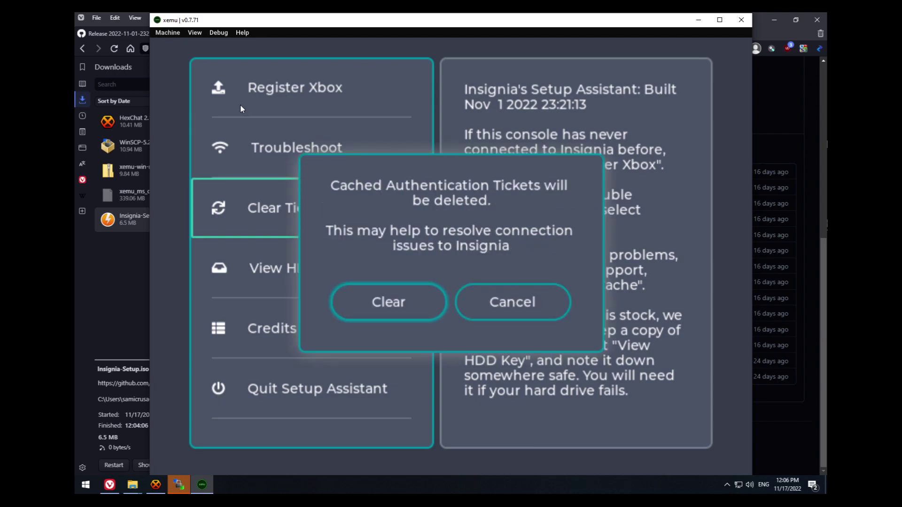
{"action": "key", "text": "a"}
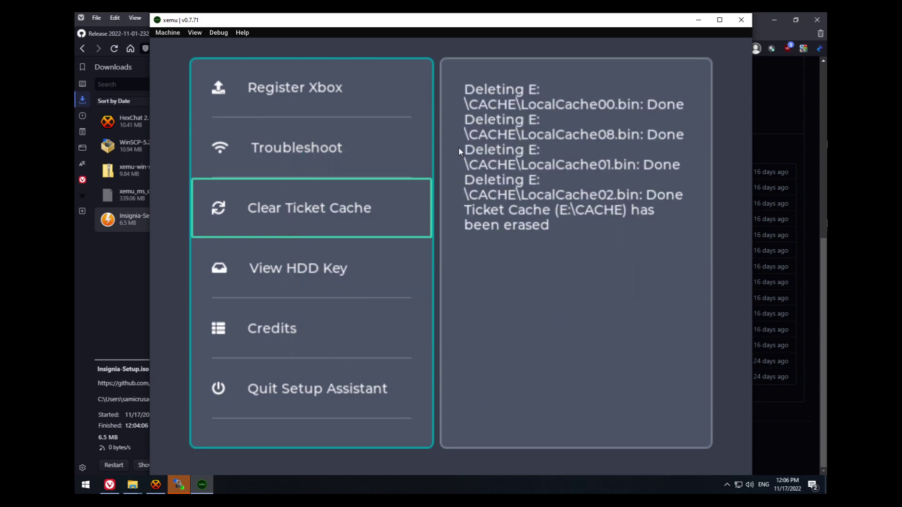
Step: Eject the setup disc and reset the emulated Xbox so it boots into the dashboard
{"action": "left_click", "coordinate": [167, 33]}
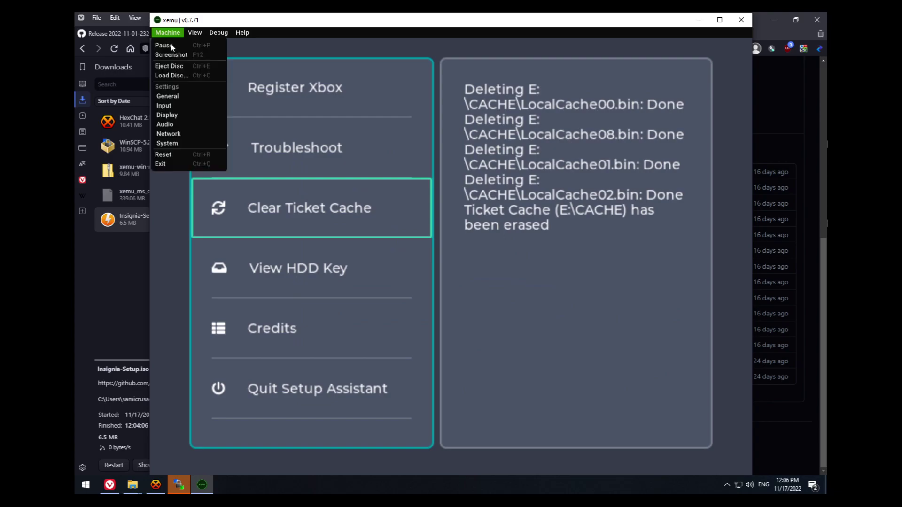
{"action": "left_click", "coordinate": [170, 41]}
{"action": "left_click", "coordinate": [168, 33]}
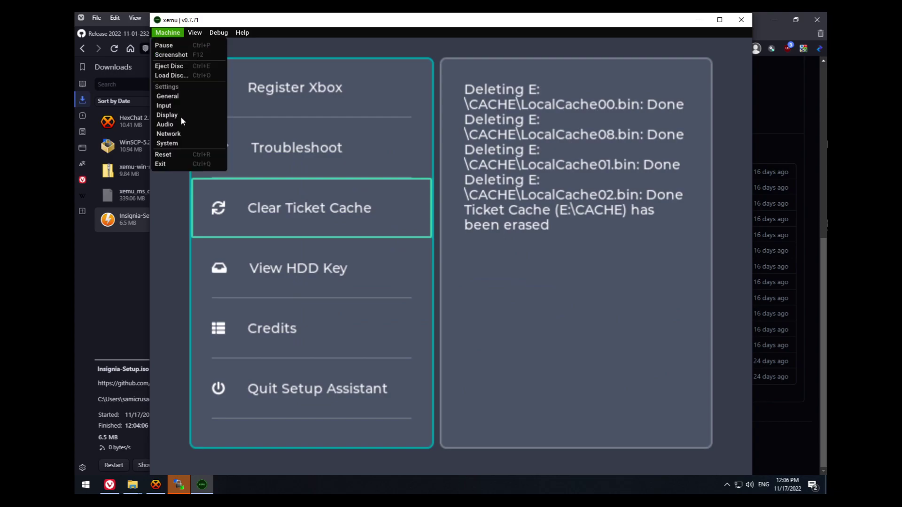
{"action": "left_click", "coordinate": [182, 155]}
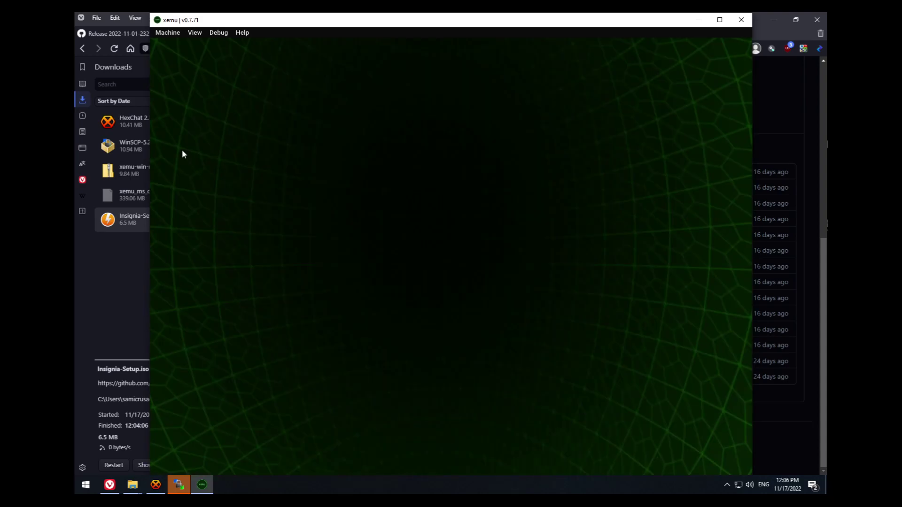
Step: Run the Xbox Live connection test from the dashboard's Network Settings
{"action": "key", "text": "Down"}
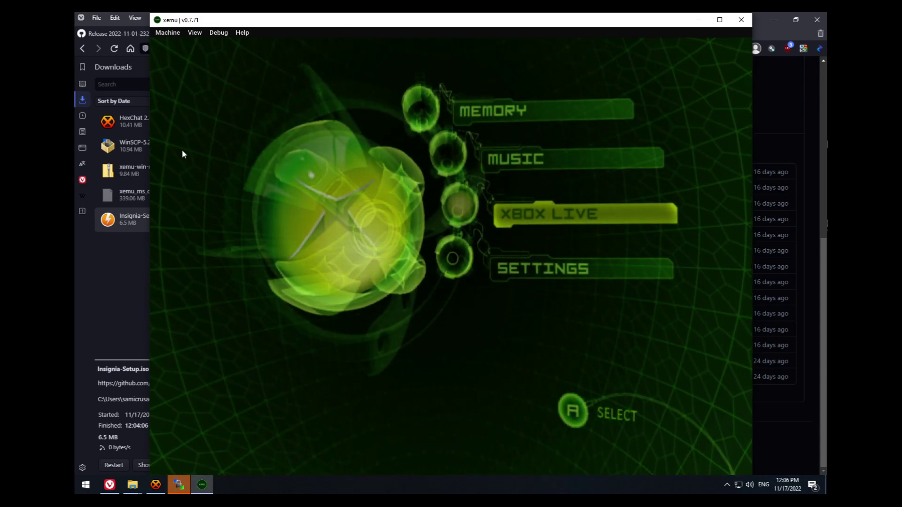
{"action": "key", "text": "Down"}
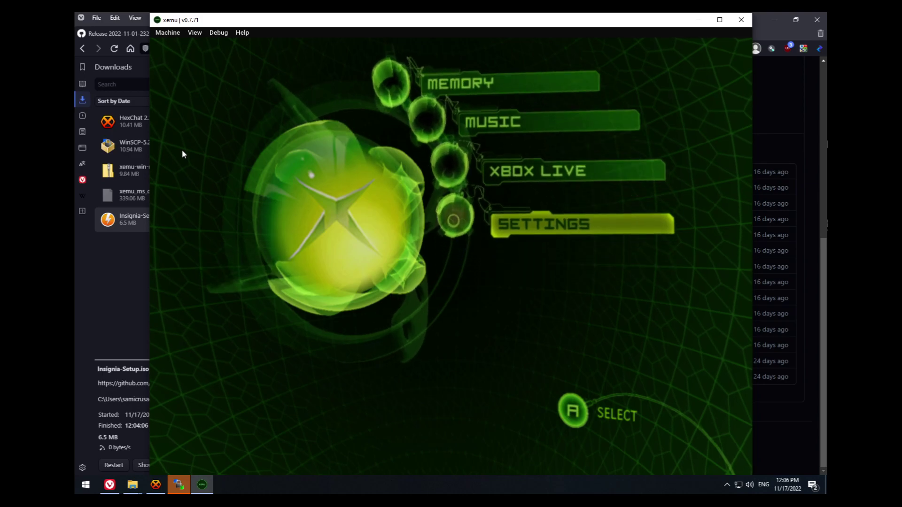
{"action": "key", "text": "a"}
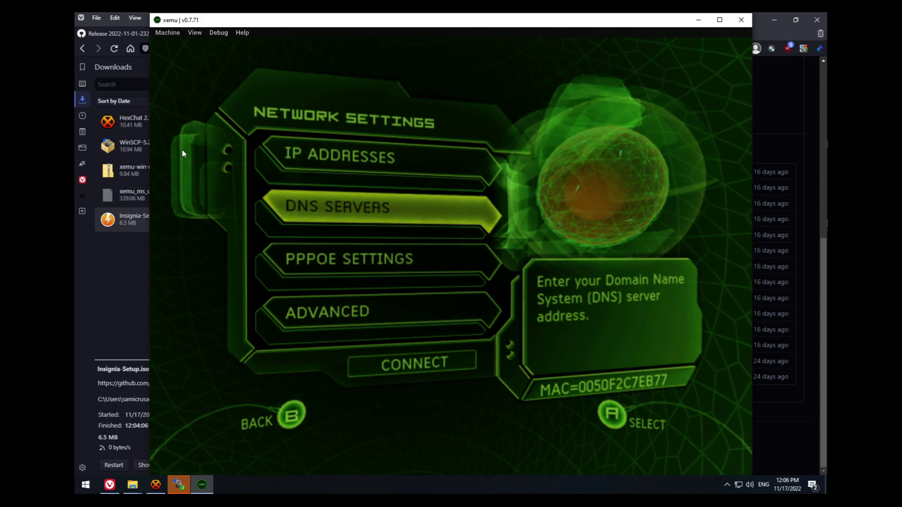
{"action": "key", "text": "Up"}
{"action": "key", "text": "Down"}
{"action": "key", "text": "Down"}
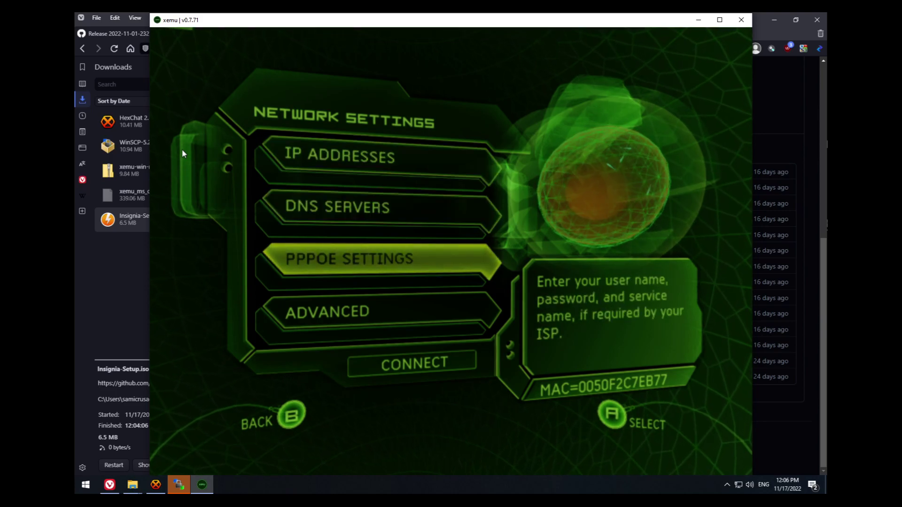
{"action": "key", "text": "Down"}
{"action": "key", "text": "Down"}
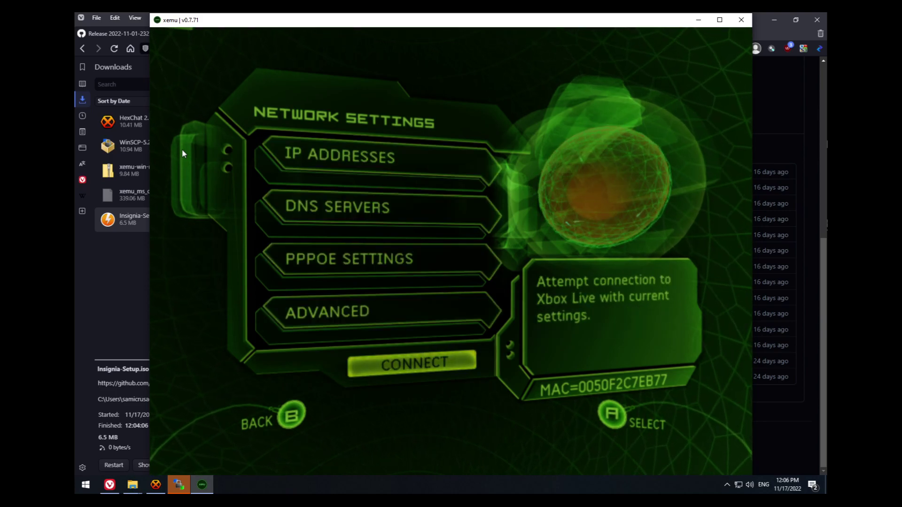
{"action": "key", "text": "a"}
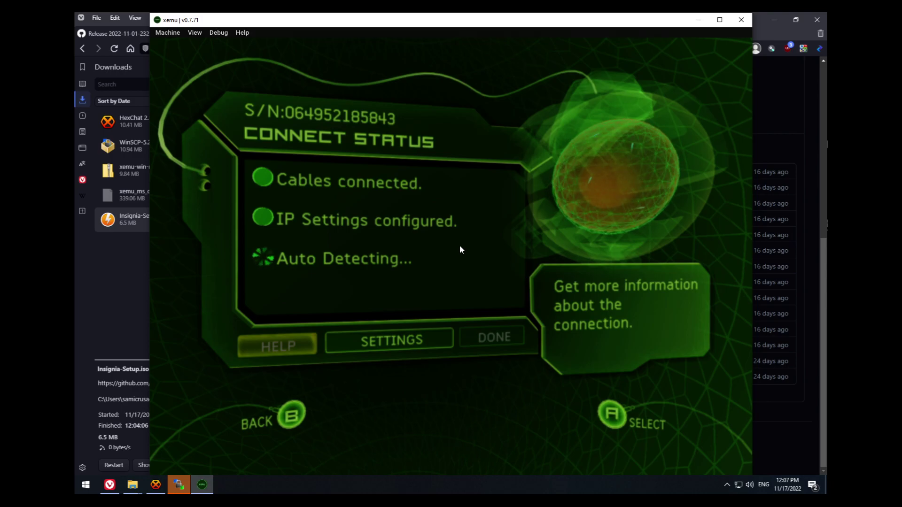
Step: Exit the network setup, return to the dashboard's main menu and open the Xbox Live account selection
{"action": "key", "text": "Right"}
{"action": "key", "text": "Left"}
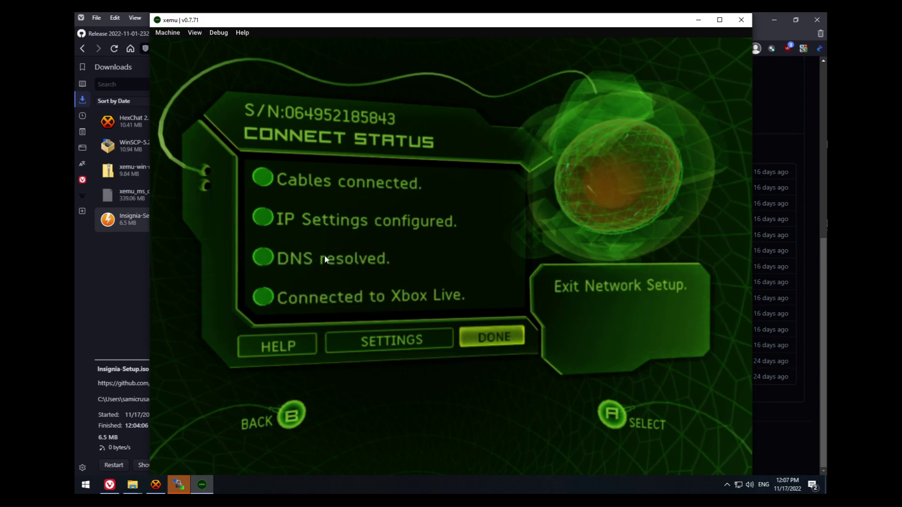
{"action": "key", "text": "a"}
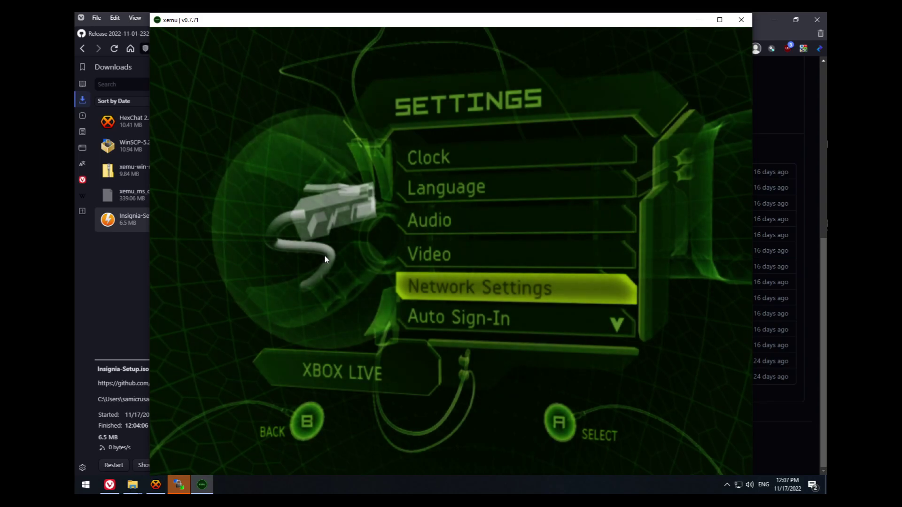
{"action": "key", "text": "a"}
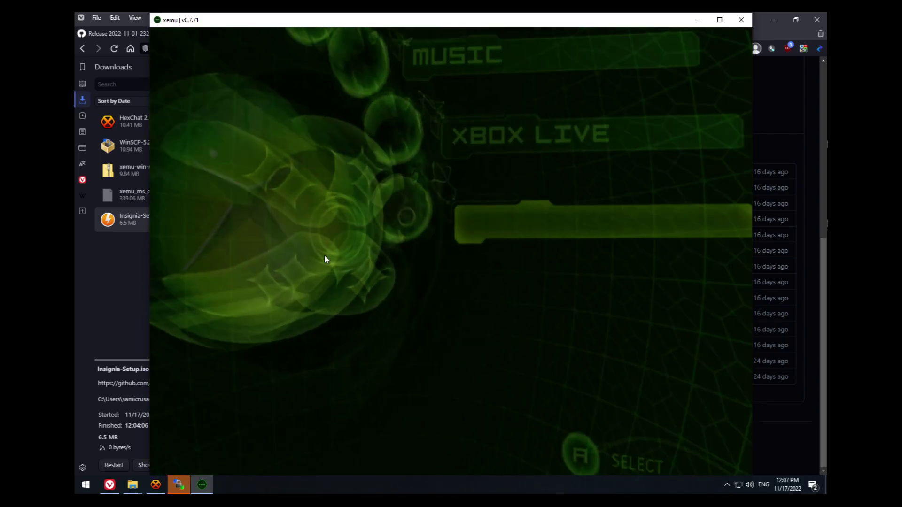
{"action": "key", "text": "Up"}
{"action": "key", "text": "a"}
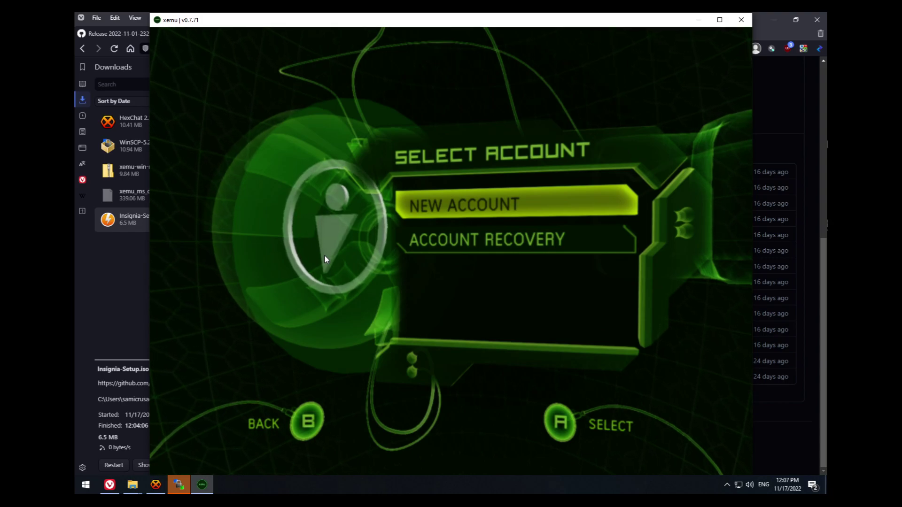
{"action": "mouse_move", "coordinate": [323, 266]}
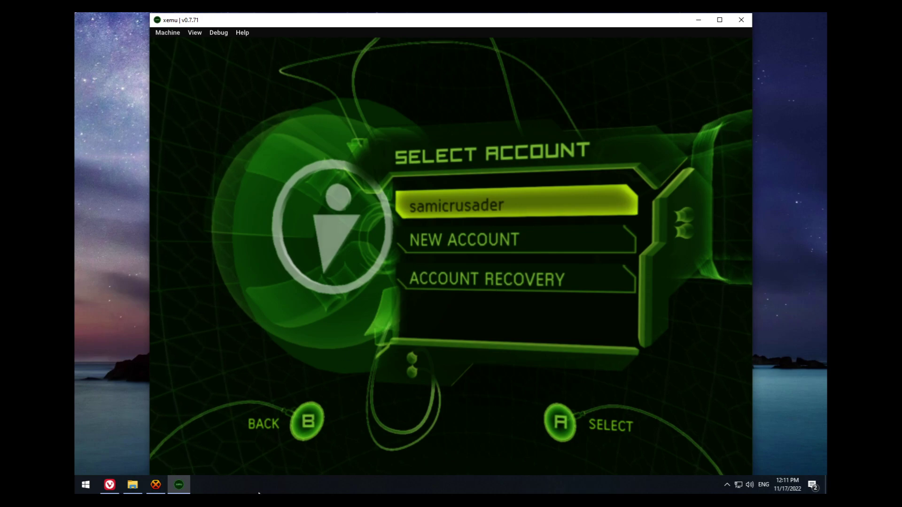
Step: Open a Command Prompt, change to the Downloads\xemu-win-release folder and list its files
{"action": "left_click", "coordinate": [94, 483]}
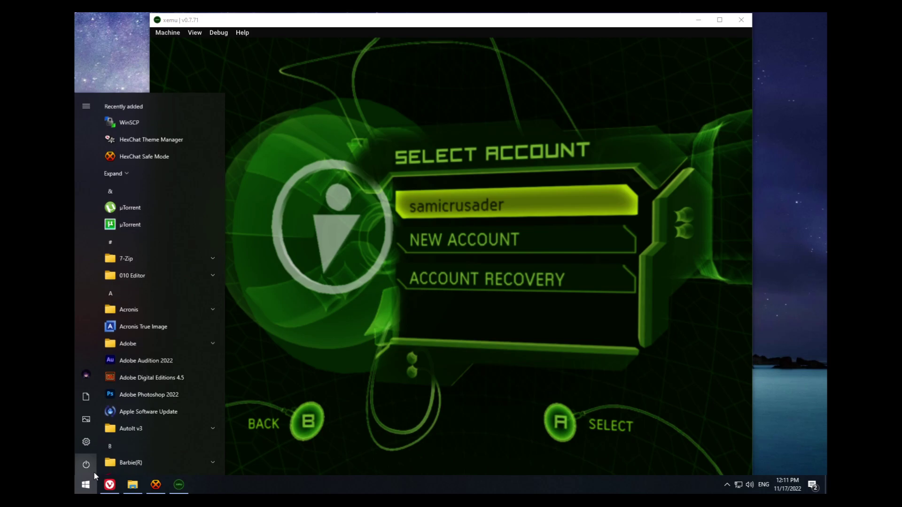
{"action": "type", "text": "cmd"}
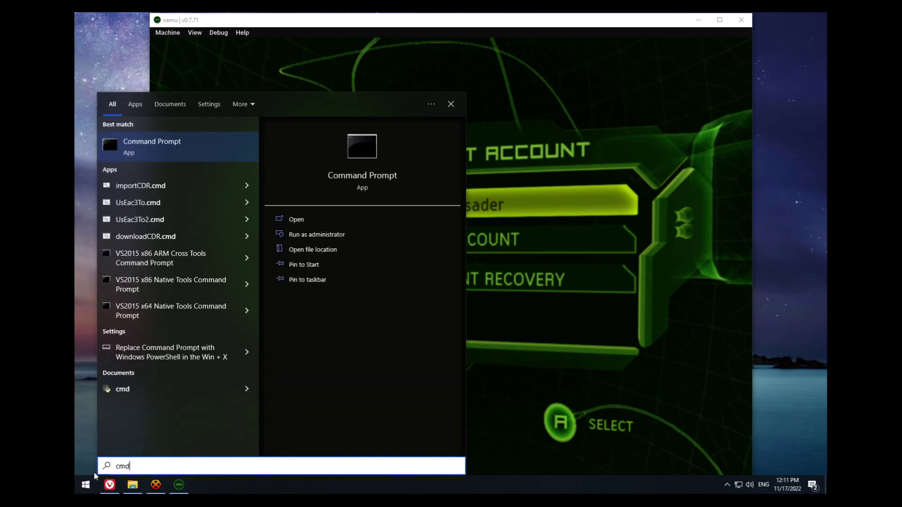
{"action": "key", "text": "Return"}
{"action": "type", "text": "cd Downloads"}
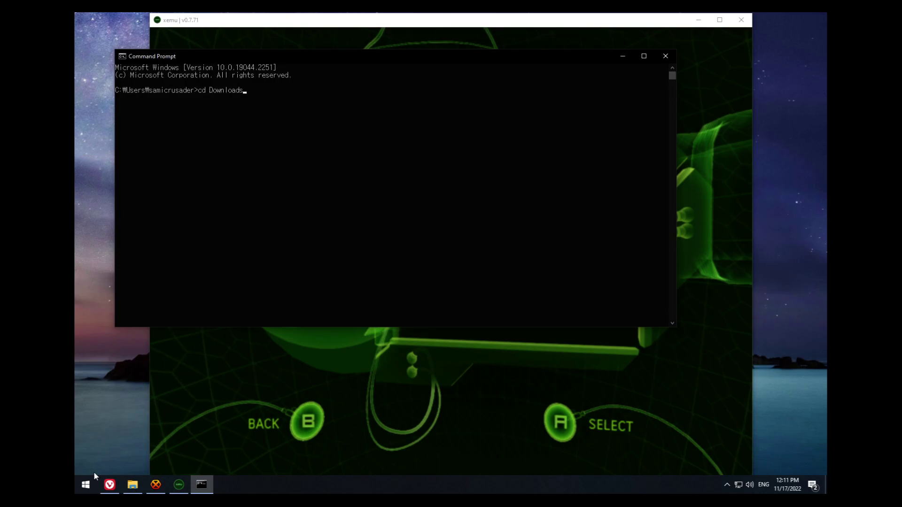
{"action": "type", "text": "\\xe"}
{"action": "key", "text": "Tab"}
{"action": "key", "text": "Return"}
{"action": "type", "text": "dir"}
{"action": "key", "text": "Return"}
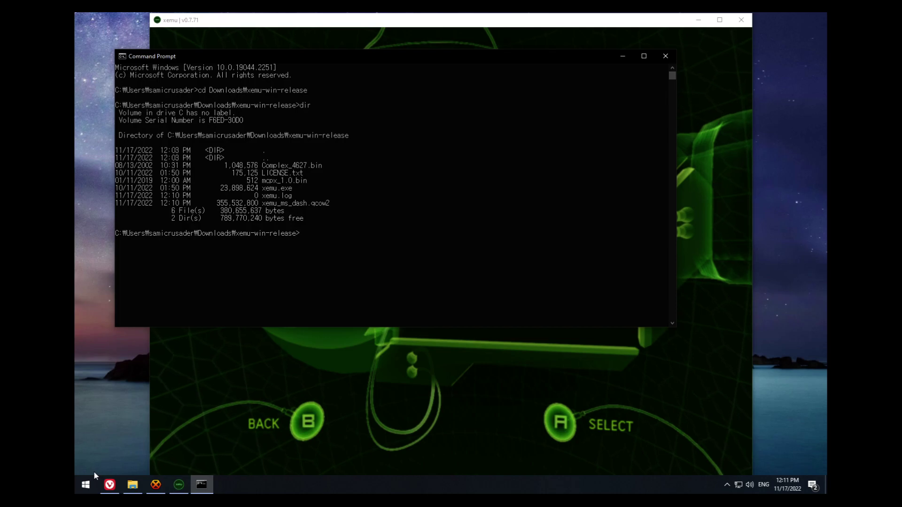
Step: Create an 8388608-byte memory unit image named xmu.img with fsutil file createnew
{"action": "type", "text": "fsutil"}
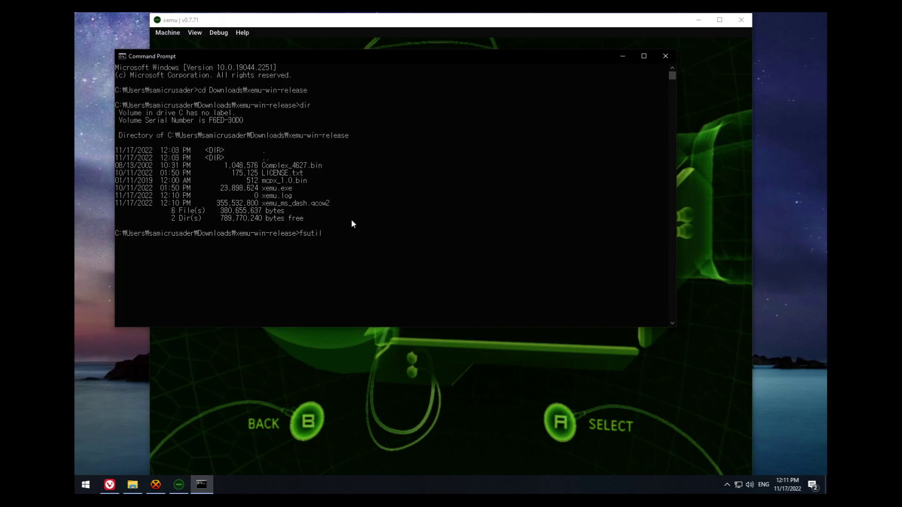
{"action": "type", "text": " file createnew xmu.img "}
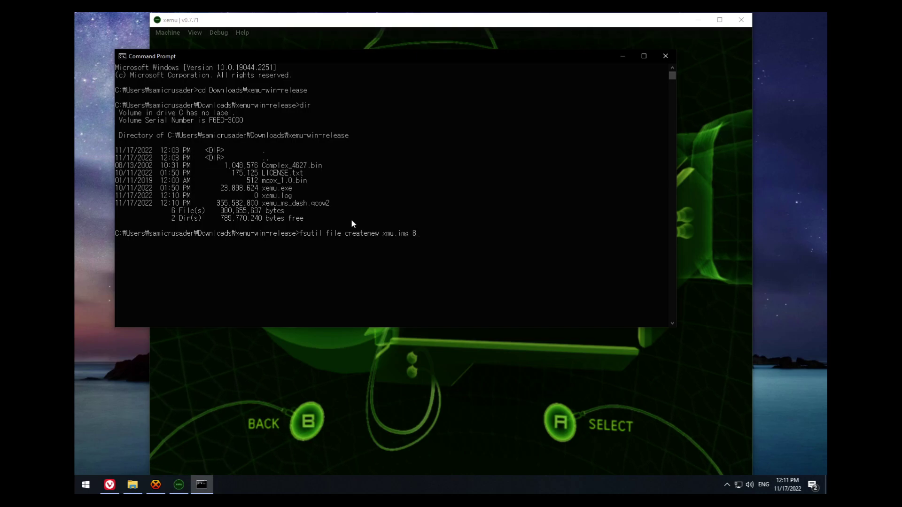
{"action": "type", "text": "8388608"}
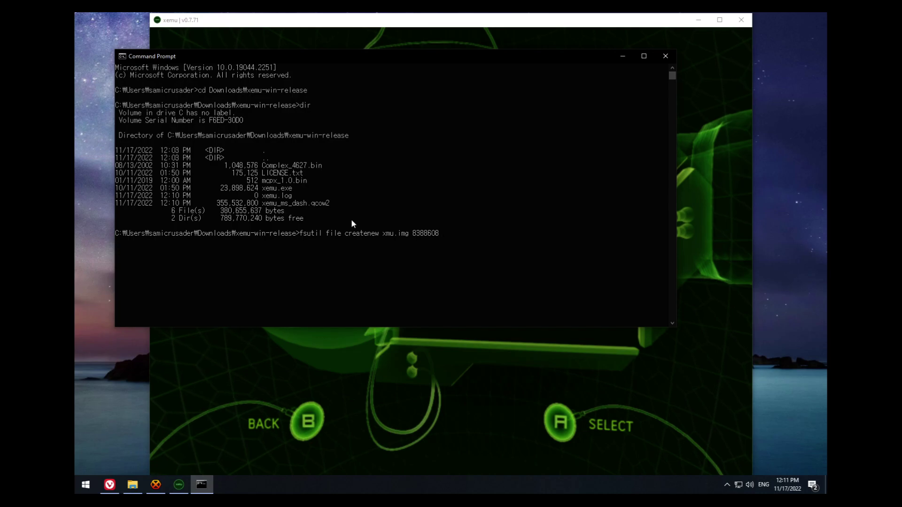
{"action": "key", "text": "Return"}
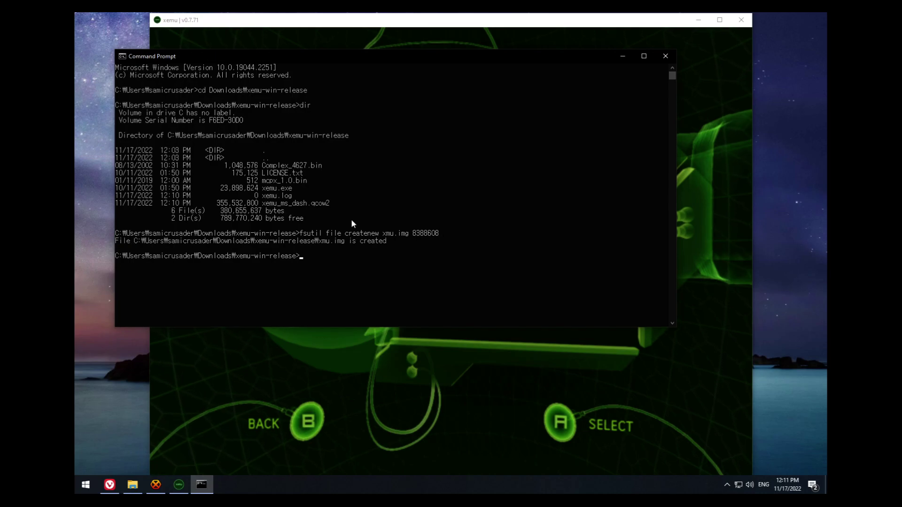
Step: Switch back to xemu and register the image in the debug Monitor with "drive_add 0 if=none,id=usbdisk1,file=xmu.img"
{"action": "left_click", "coordinate": [376, 353]}
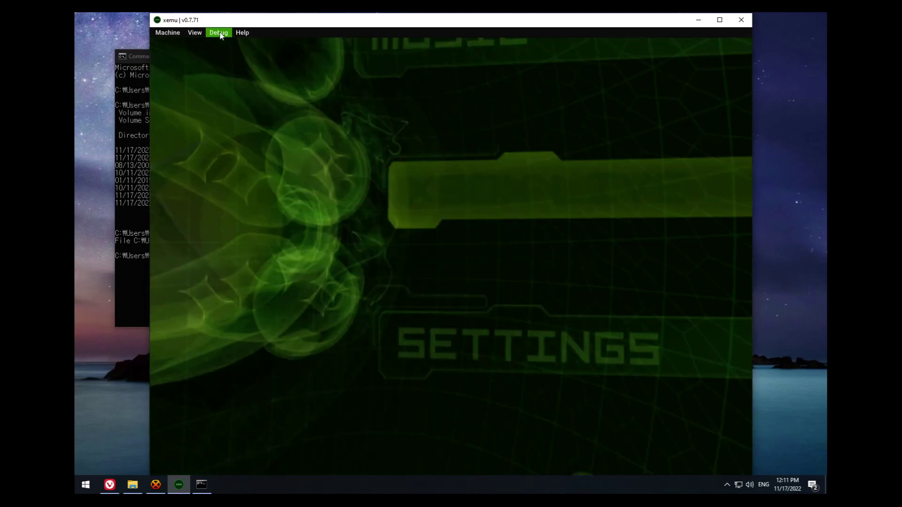
{"action": "left_click", "coordinate": [220, 34]}
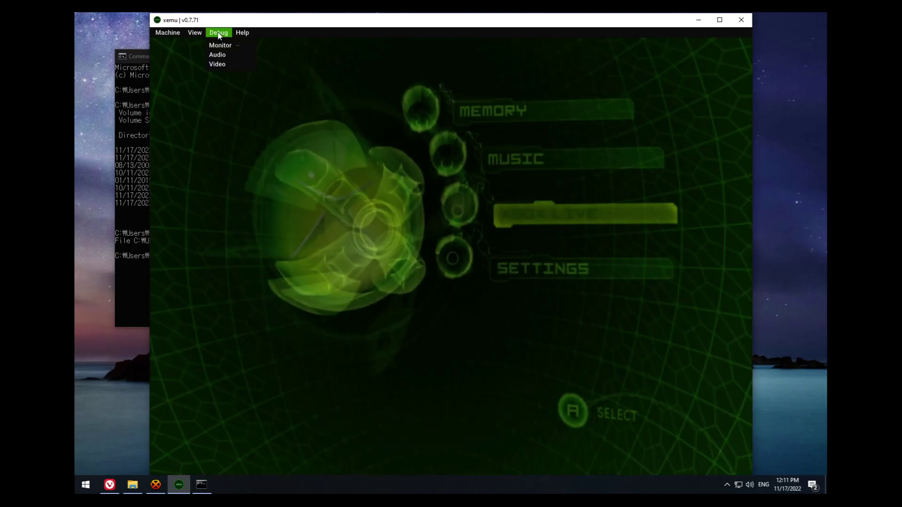
{"action": "left_click", "coordinate": [220, 45]}
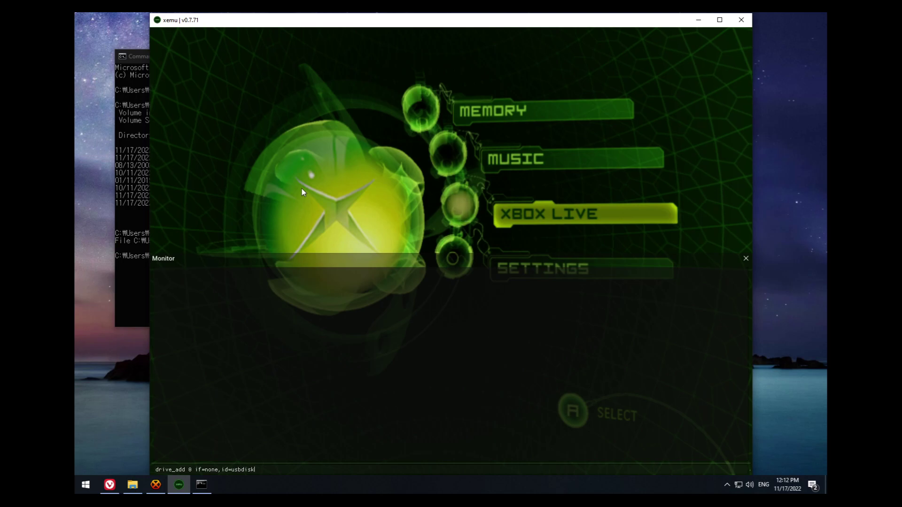
{"action": "type", "text": "file=xmu"}
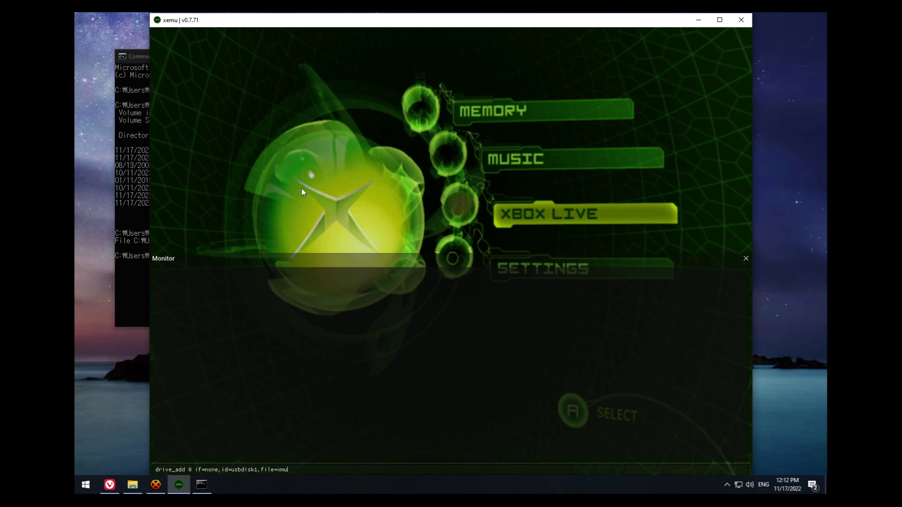
{"action": "type", "text": ".img"}
{"action": "key", "text": "Return"}
Step: Stop the machine, attach the drive with "device_add usb-storage,drive=usbdisk1,port=1.3.2", resume with "cont", and close the Monitor
{"action": "type", "text": "stop"}
{"action": "key", "text": "Return"}
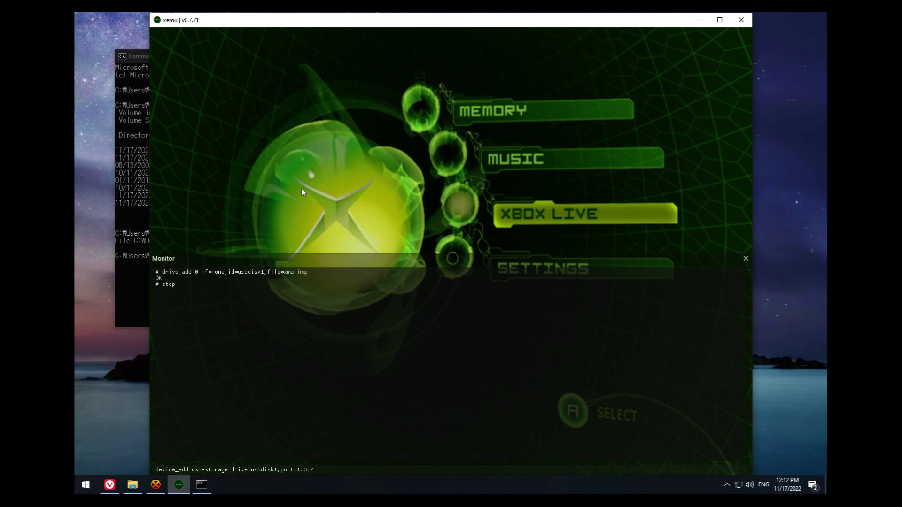
{"action": "key", "text": "Return"}
{"action": "type", "text": "cont"}
{"action": "key", "text": "Return"}
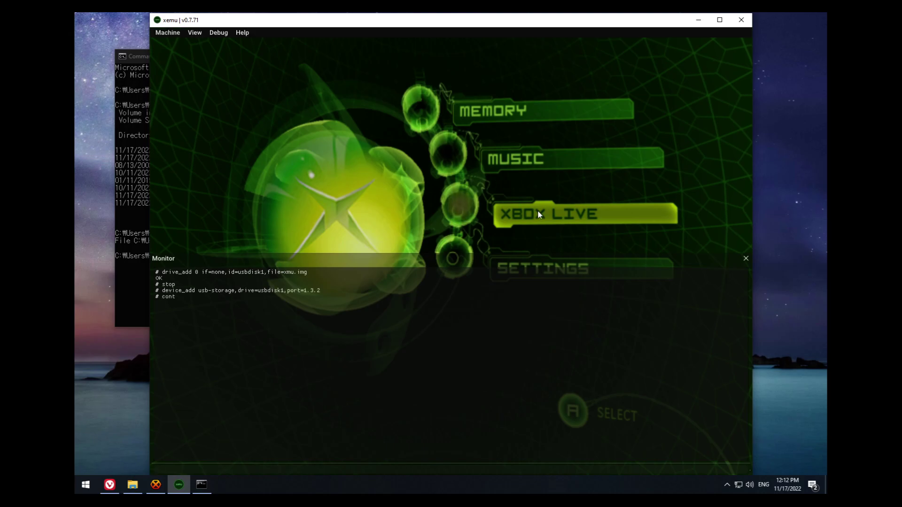
{"action": "left_click", "coordinate": [745, 258]}
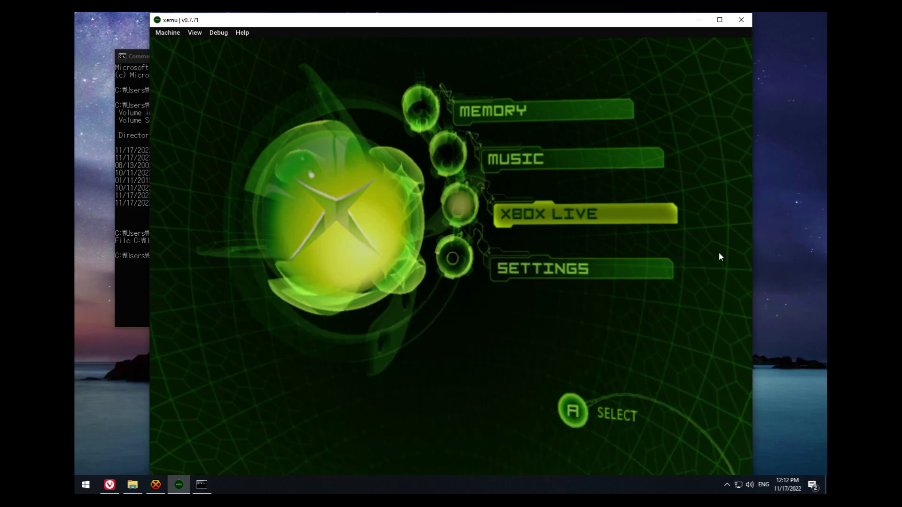
Step: Open the dashboard's Memory section, acknowledge the memory unit notice, and open Memory Unit 1A on Controller 1
{"action": "key", "text": "Up"}
{"action": "key", "text": "Up"}
{"action": "key", "text": "a"}
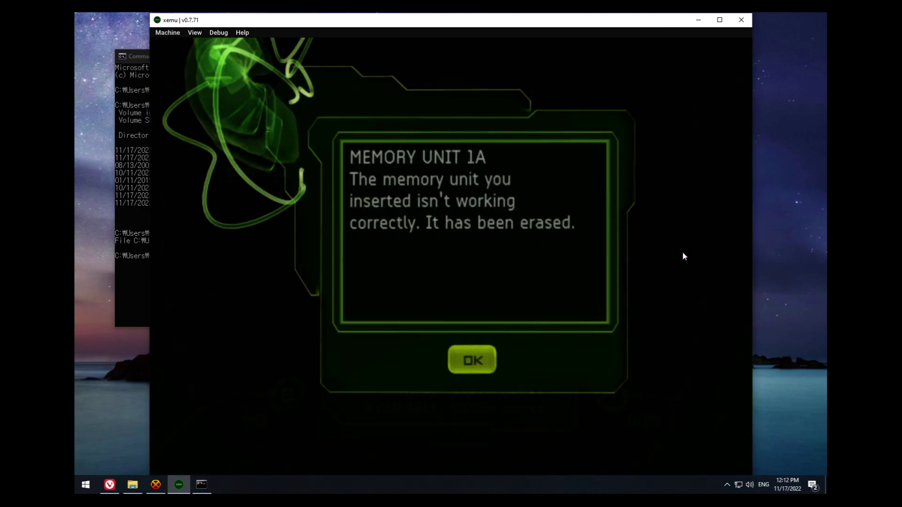
{"action": "key", "text": "a"}
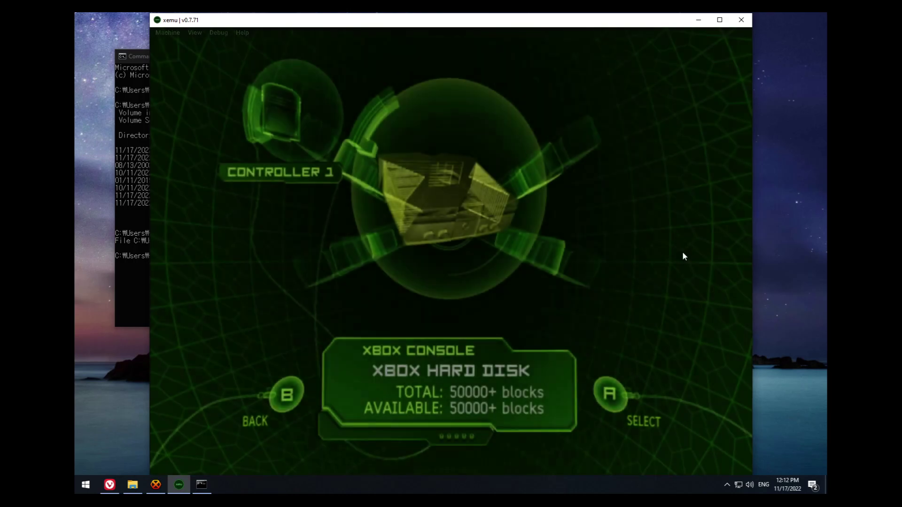
{"action": "key", "text": "Up"}
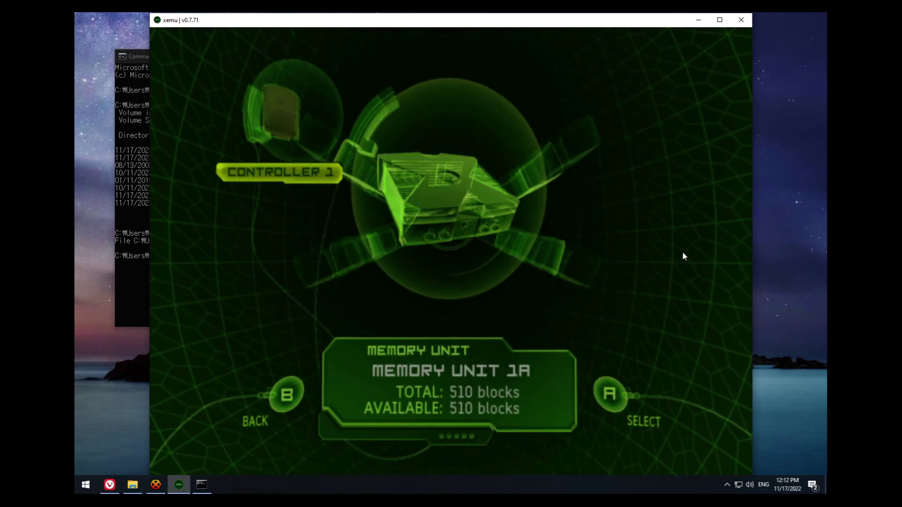
{"action": "key", "text": "a"}
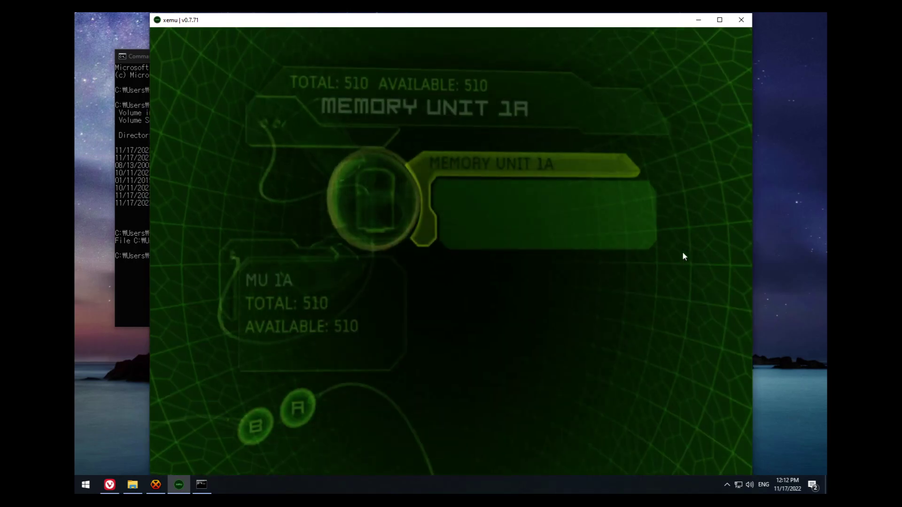
Step: Open the Xbox Hard Disk in the Memory section and copy its Xbox Live account to Memory Unit 1A
{"action": "key", "text": "b"}
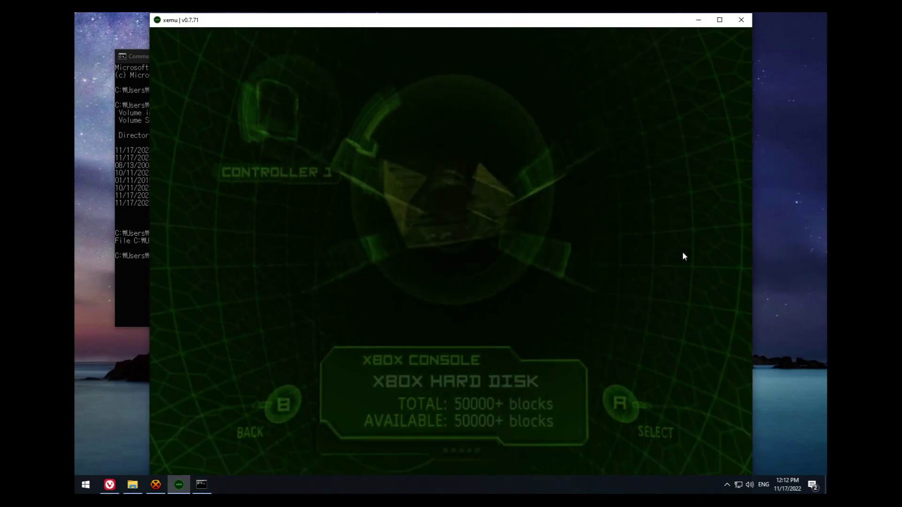
{"action": "key", "text": "a"}
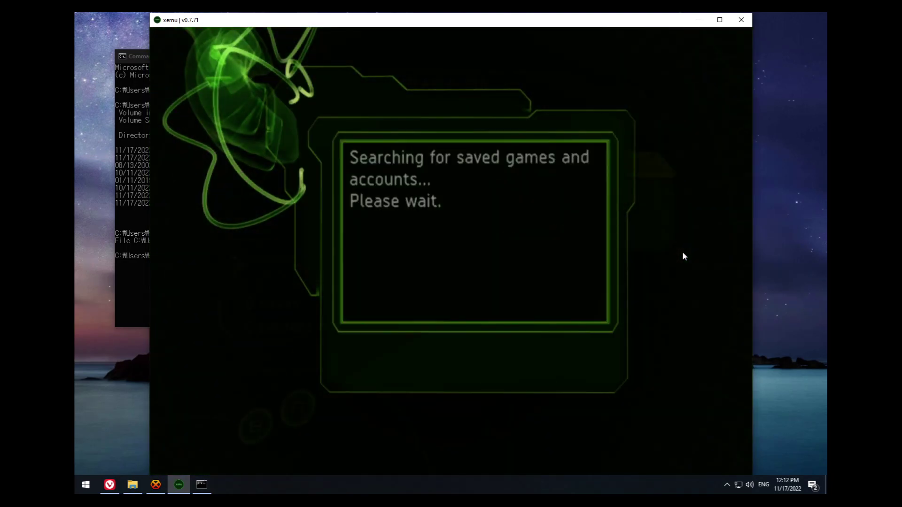
{"action": "key", "text": "Down"}
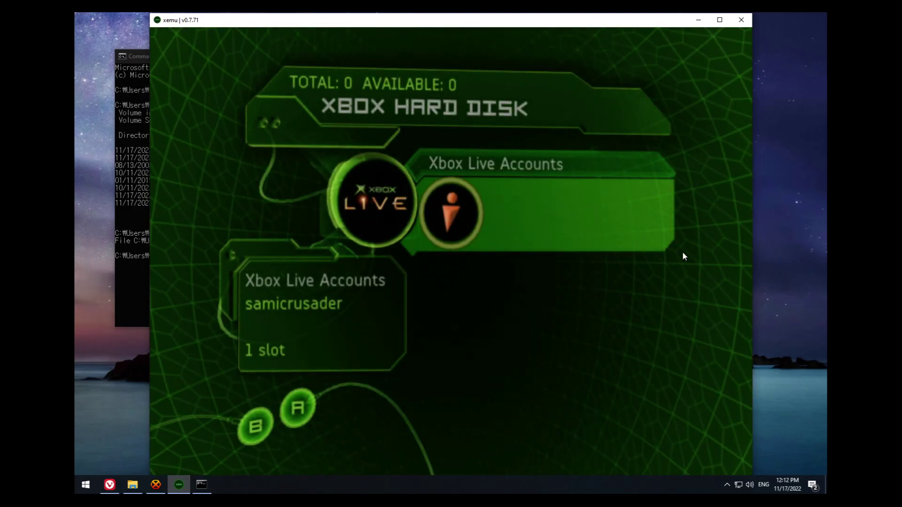
{"action": "key", "text": "Up"}
{"action": "key", "text": "Down"}
{"action": "key", "text": "a"}
{"action": "key", "text": "a"}
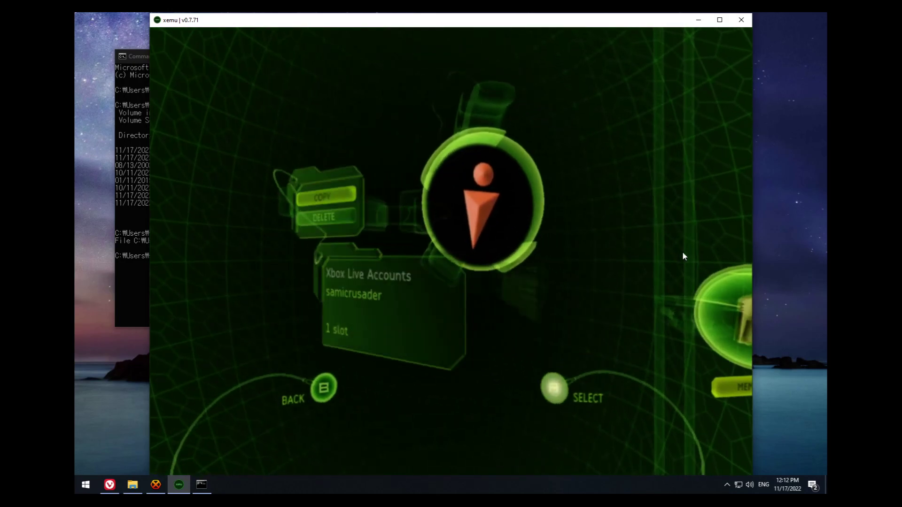
{"action": "key", "text": "a"}
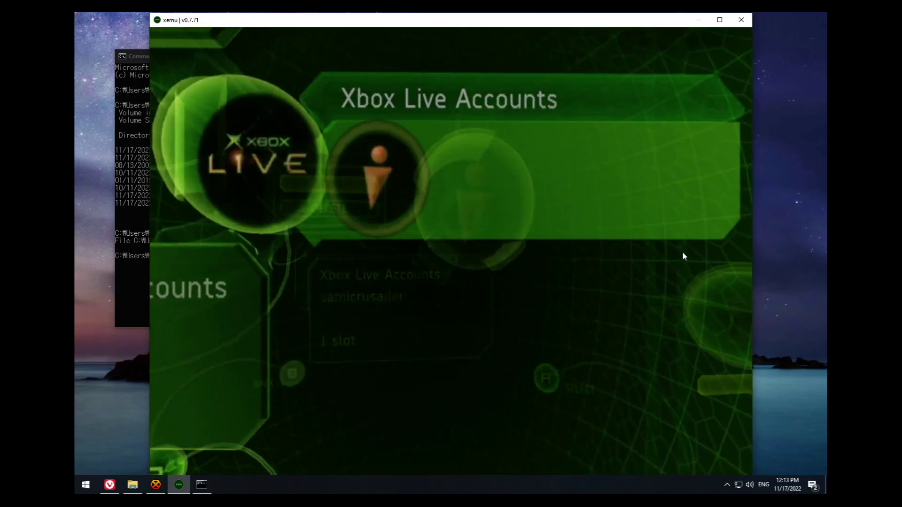
Step: Return to the memory device selection, open Memory Unit 1A on Controller 1, and check its Xbox Live Accounts entry
{"action": "key", "text": "b"}
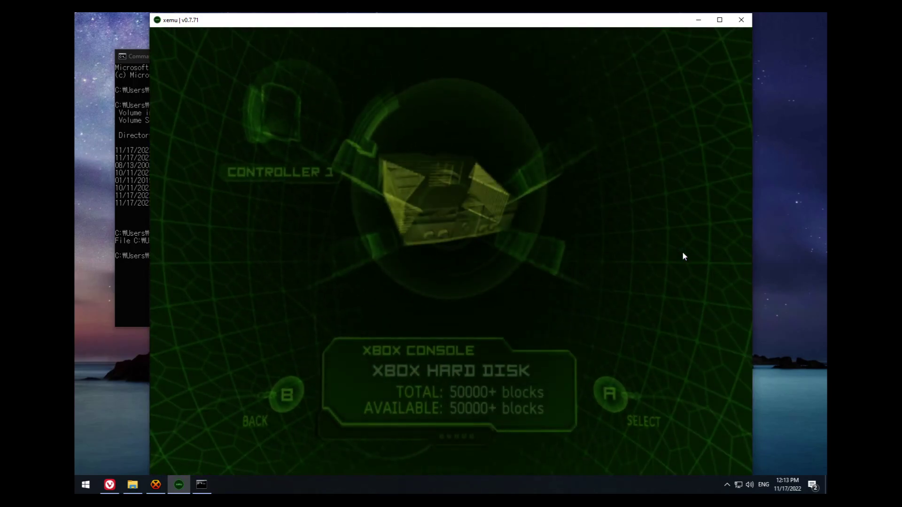
{"action": "key", "text": "Left"}
{"action": "key", "text": "a"}
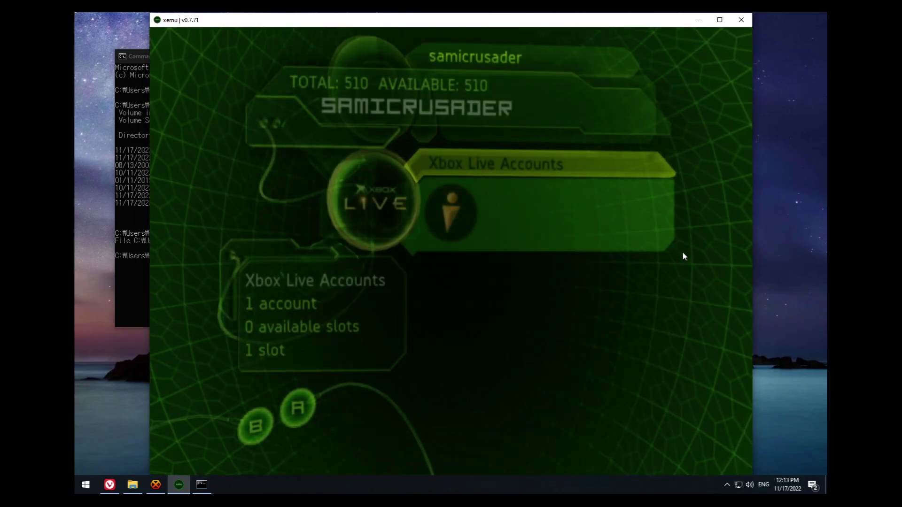
{"action": "key", "text": "Down"}
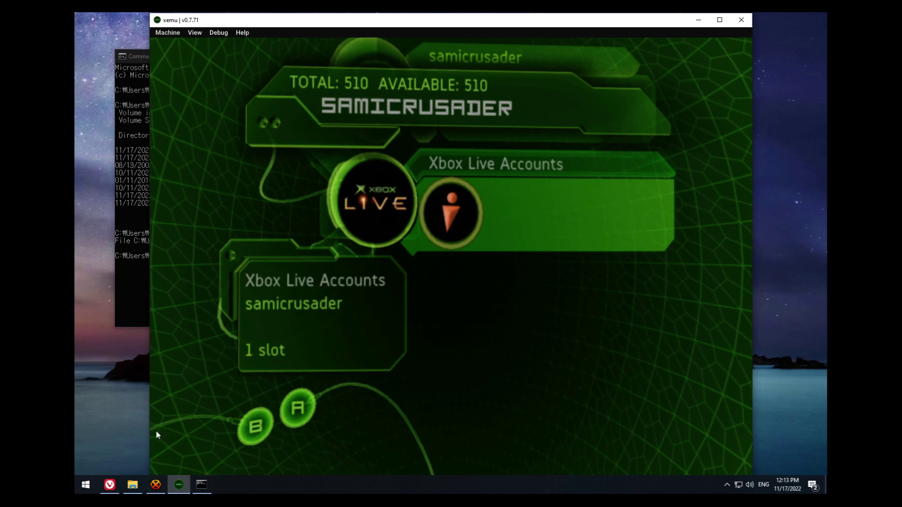
Step: Switch to the browser, search for "hdd raw copy tool", and download the HDD Raw Copy ver.1.10 setup from HDDGURU
{"action": "left_click", "coordinate": [110, 484]}
{"action": "left_click", "coordinate": [210, 43]}
{"action": "type", "text": "hdd raw copy tool"}
{"action": "key", "text": "Return"}
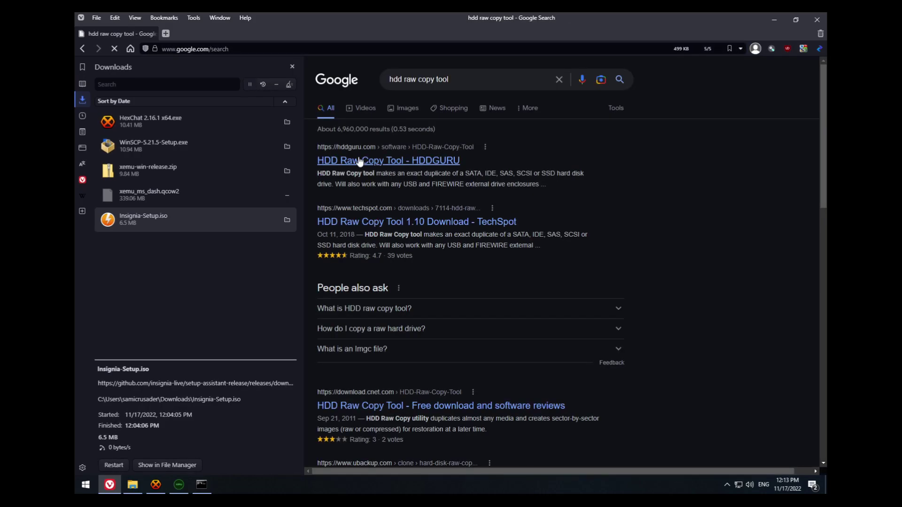
{"action": "left_click", "coordinate": [359, 162]}
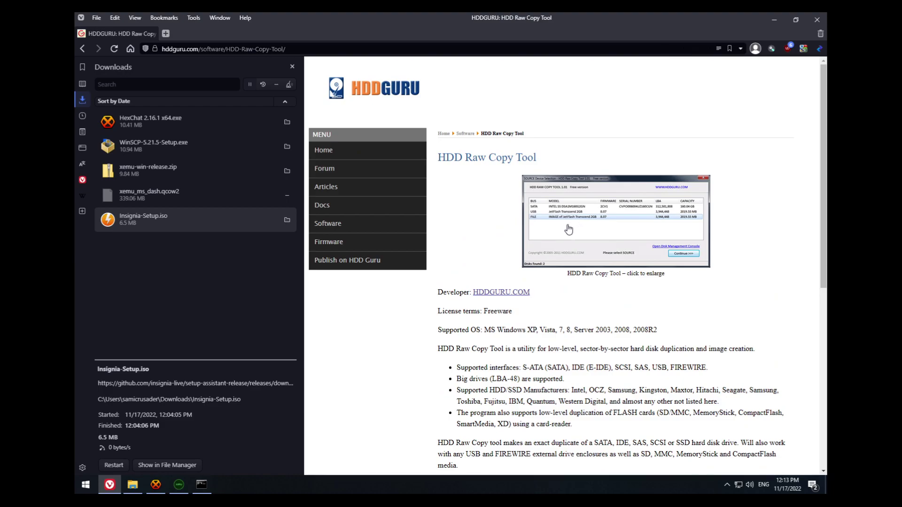
{"action": "scroll", "coordinate": [616, 276], "scroll_direction": "down", "scroll_amount": 7}
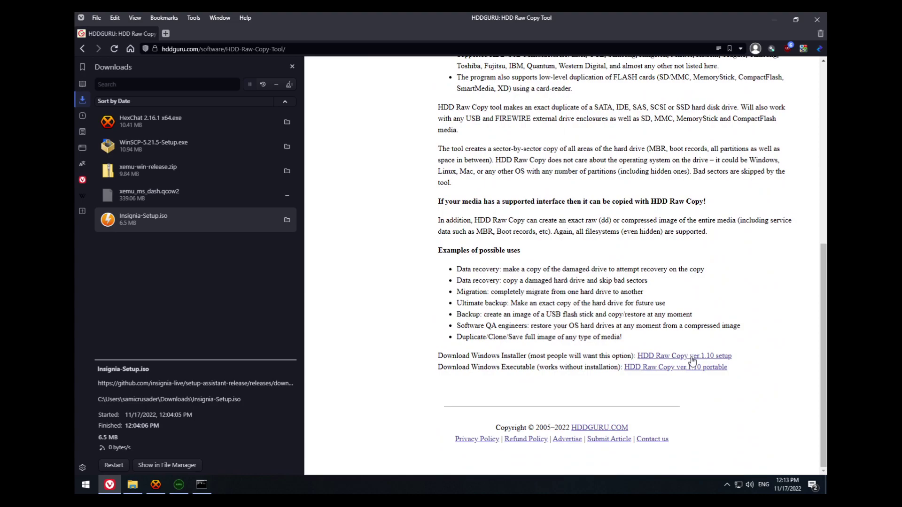
{"action": "left_click", "coordinate": [690, 358]}
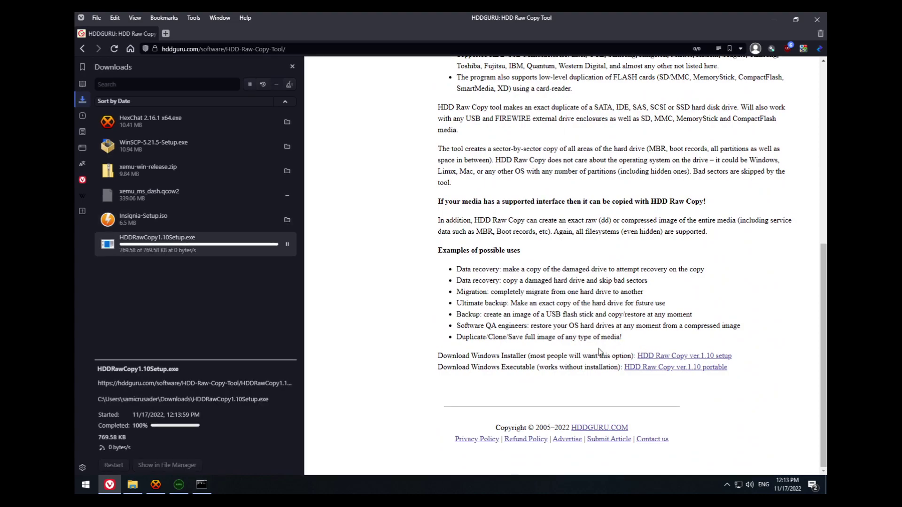
Step: Install HDD Raw Copy Tool from HDDRawCopy1.10Setup.exe with the default options, launch it, and accept the license agreement
{"action": "double_click", "coordinate": [134, 253]}
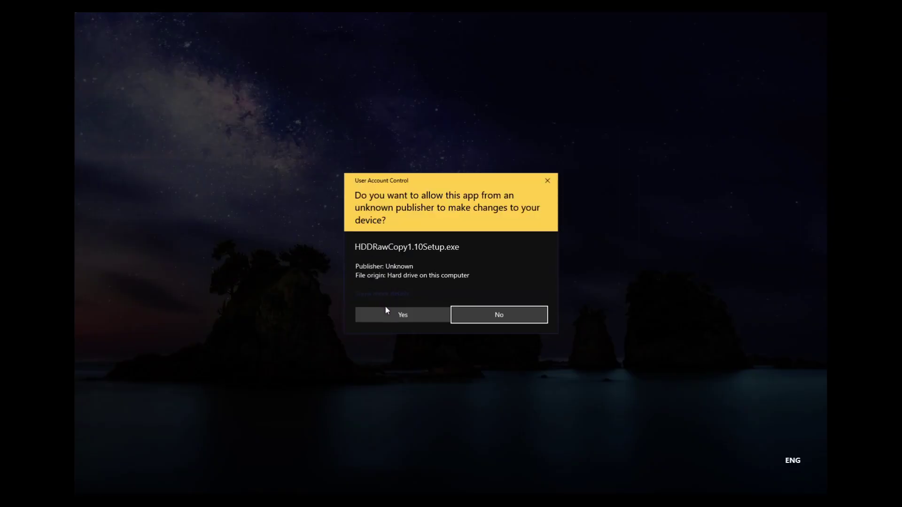
{"action": "left_click", "coordinate": [388, 310]}
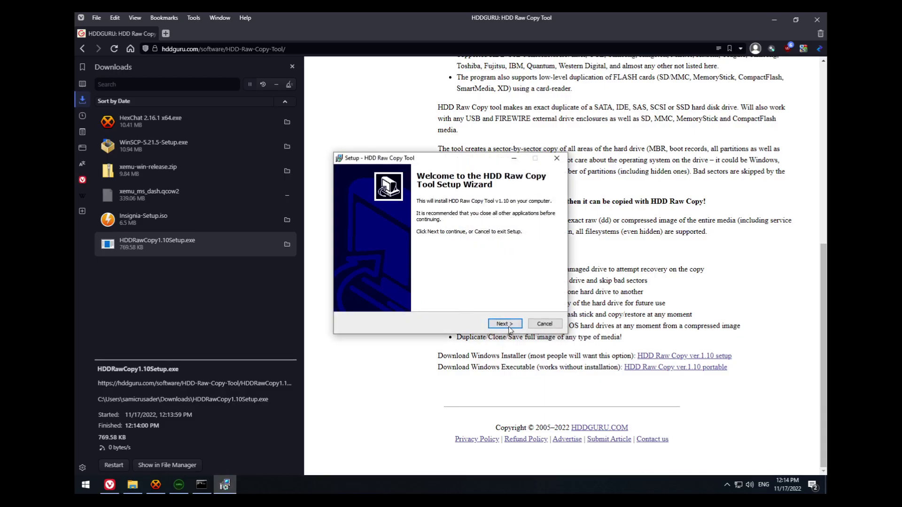
{"action": "left_click", "coordinate": [505, 324]}
{"action": "left_click", "coordinate": [505, 325]}
{"action": "left_click", "coordinate": [507, 327]}
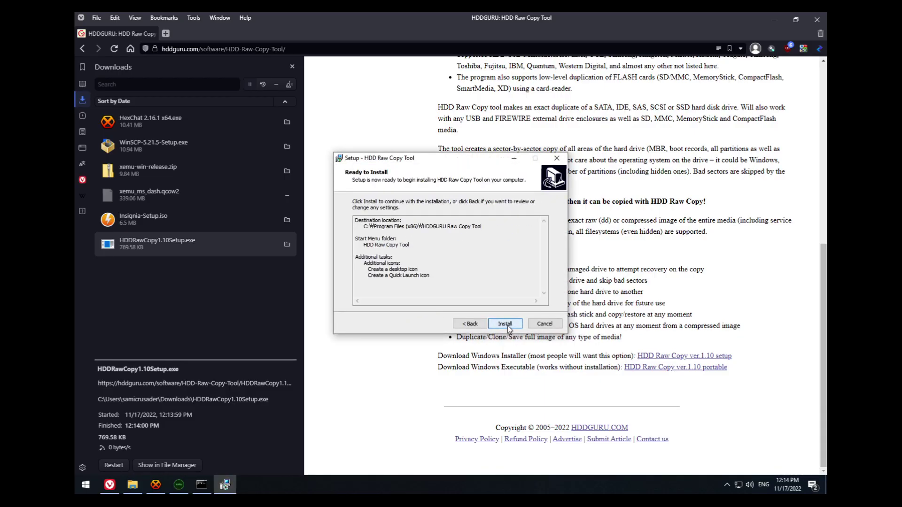
{"action": "left_click", "coordinate": [505, 324]}
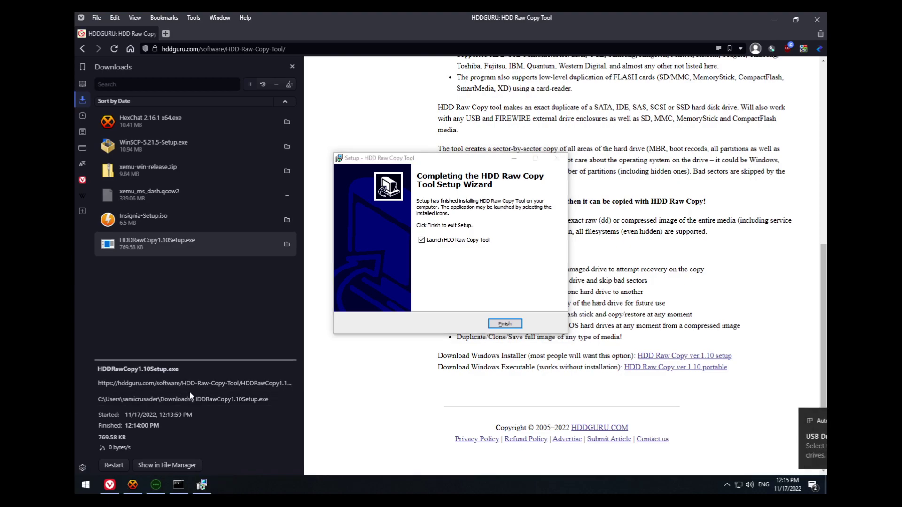
{"action": "left_click", "coordinate": [493, 322]}
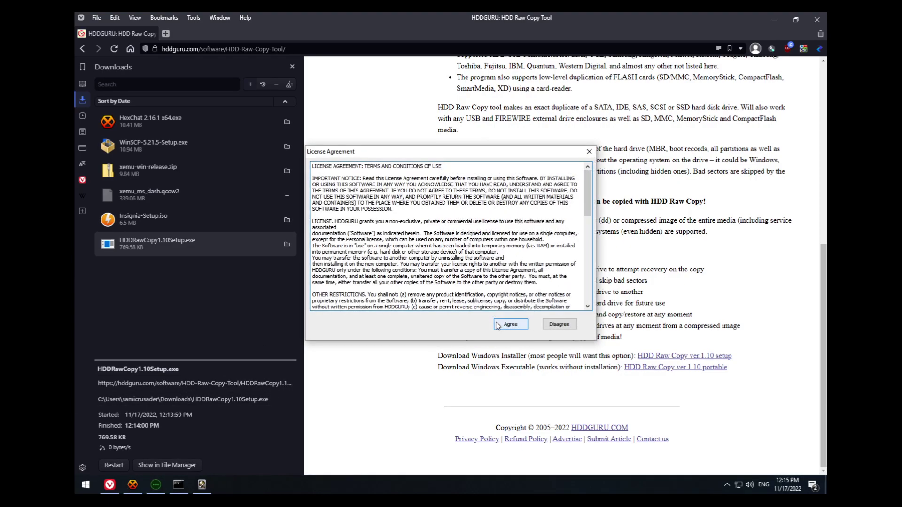
{"action": "left_click", "coordinate": [497, 323]}
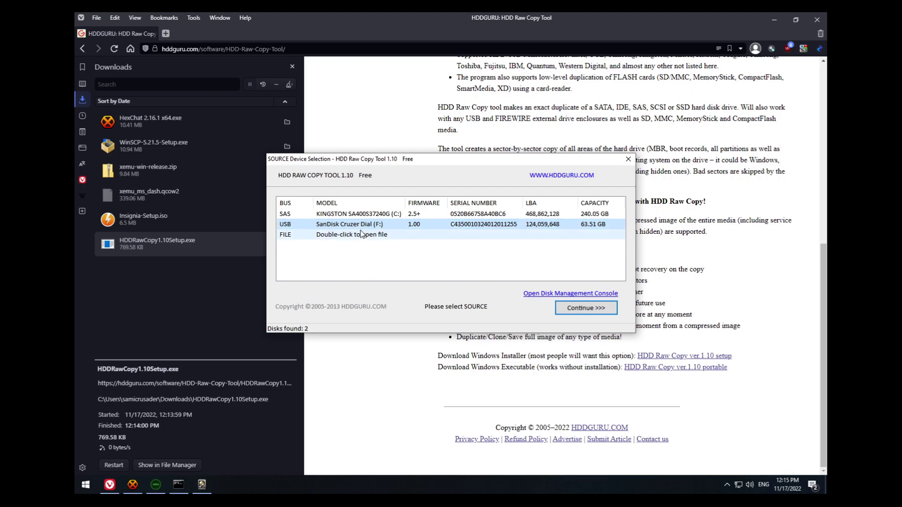
Step: Use the SanDisk Cruzer Dial USB drive as the copy source and a Desktop file named usb.img as the target
{"action": "left_click", "coordinate": [586, 308]}
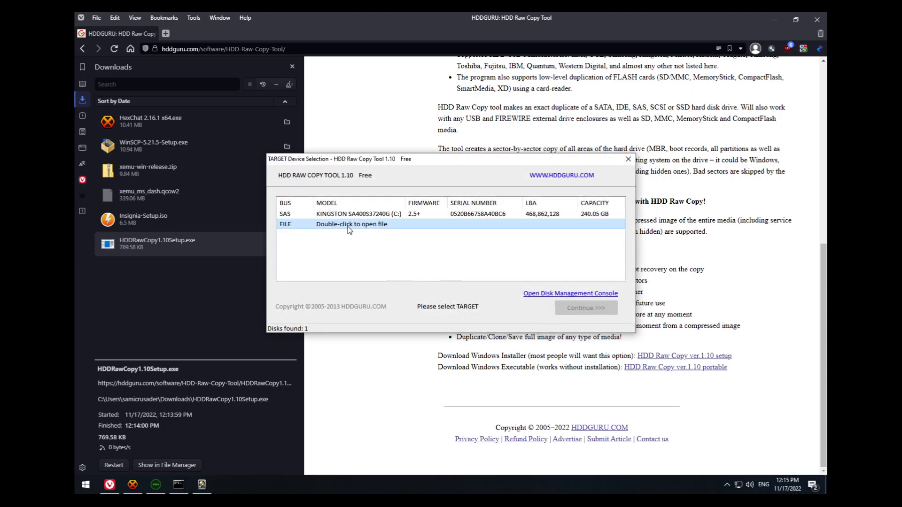
{"action": "double_click", "coordinate": [323, 222]}
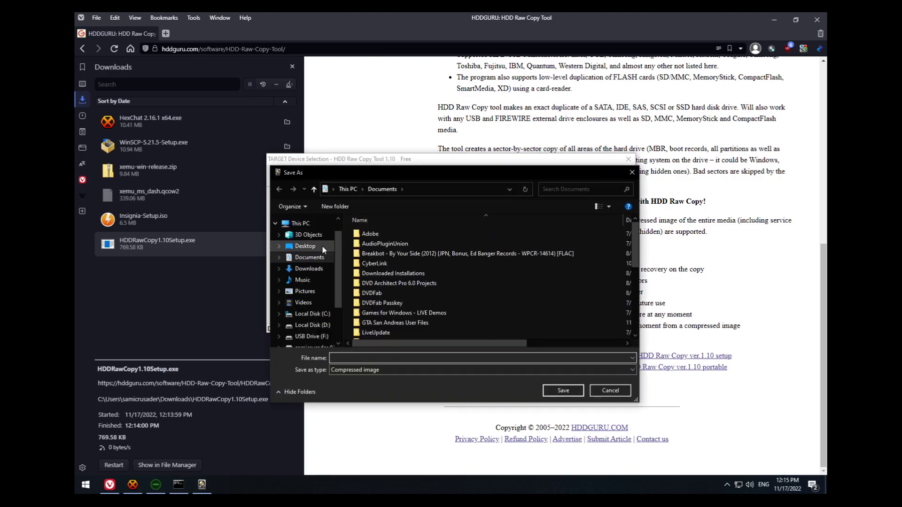
{"action": "left_click", "coordinate": [395, 356]}
{"action": "type", "text": "usb."}
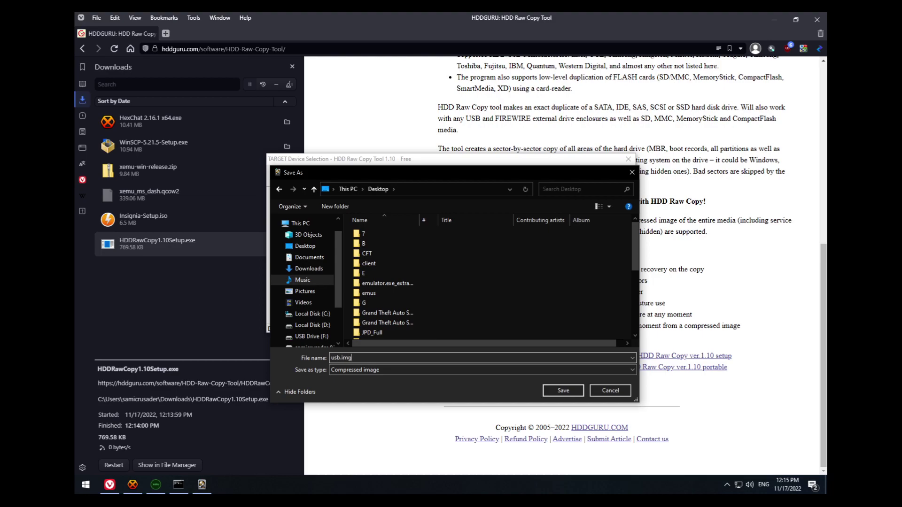
{"action": "type", "text": "img"}
{"action": "key", "text": "Return"}
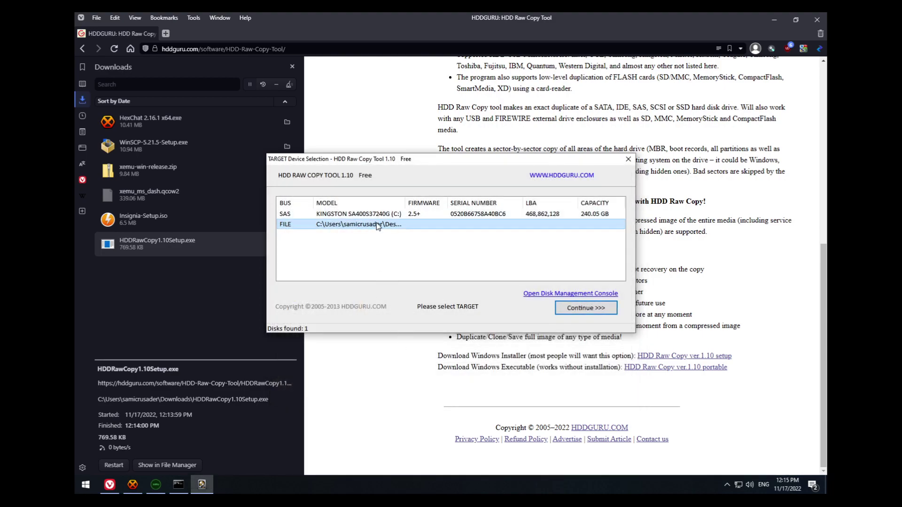
Step: Change the target file to the Raw image (dd image) type, named usb.img, try to proceed with the copy, and dismiss the error
{"action": "double_click", "coordinate": [376, 222]}
{"action": "left_click", "coordinate": [425, 359]}
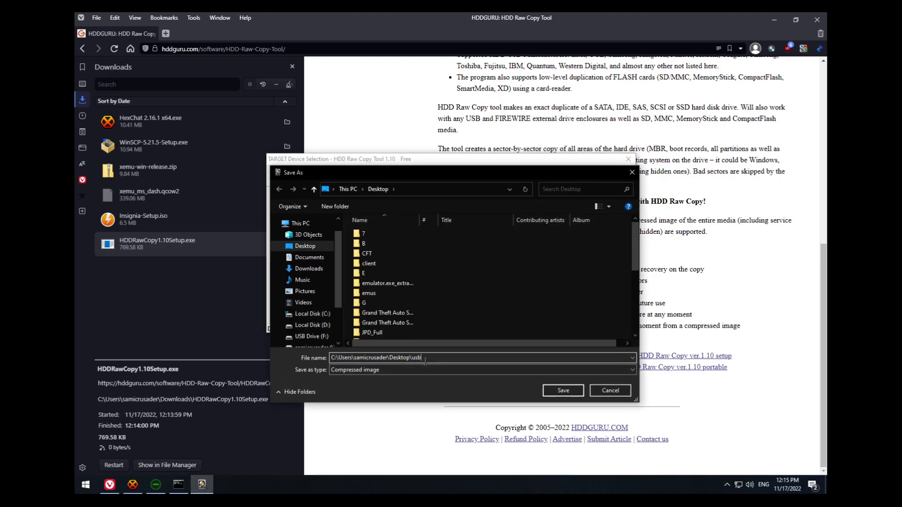
{"action": "left_click", "coordinate": [399, 370]}
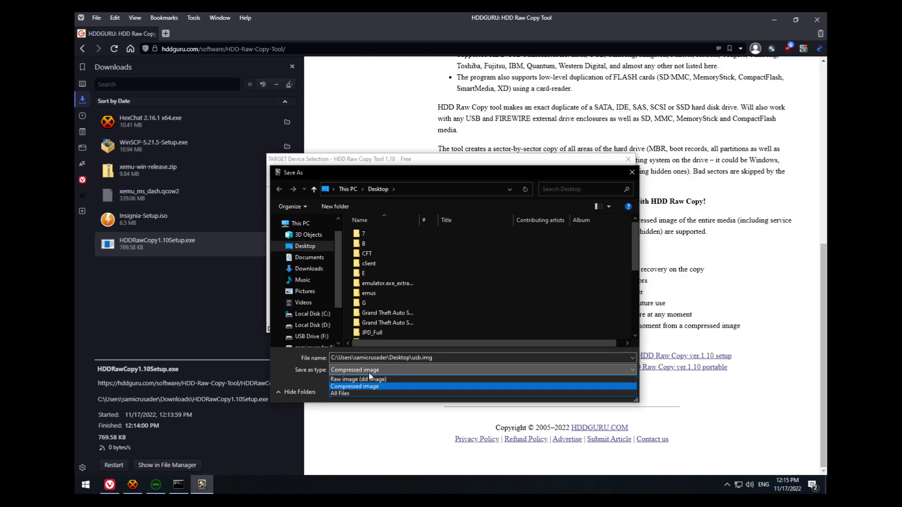
{"action": "left_click", "coordinate": [353, 379]}
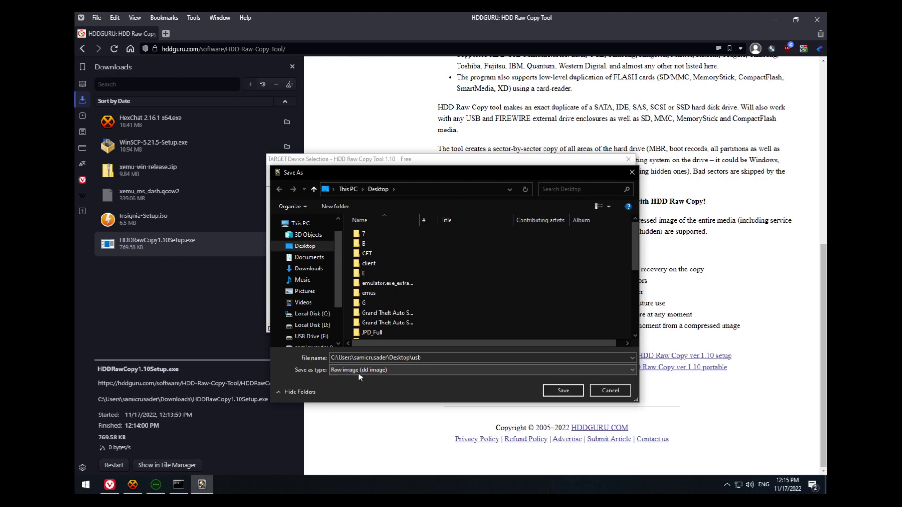
{"action": "left_click", "coordinate": [448, 358]}
{"action": "left_click", "coordinate": [448, 359]}
{"action": "type", "text": ".img"}
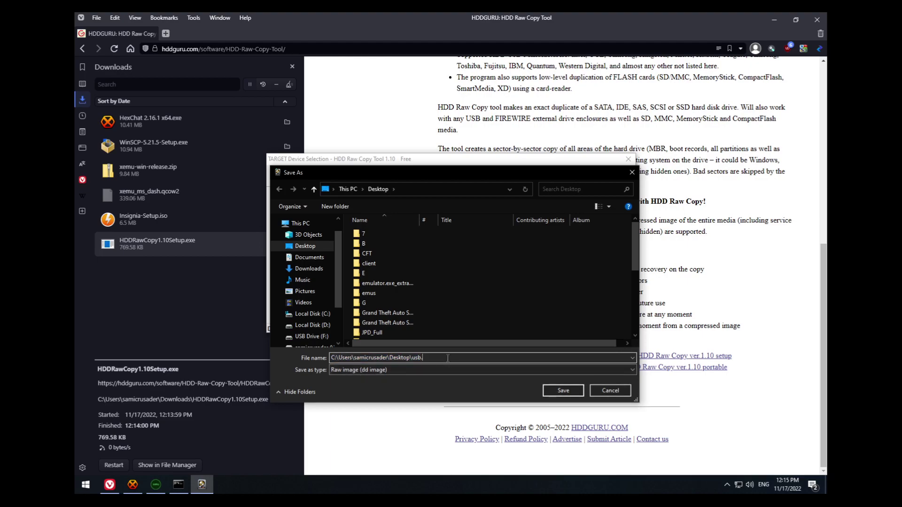
{"action": "left_click", "coordinate": [549, 392]}
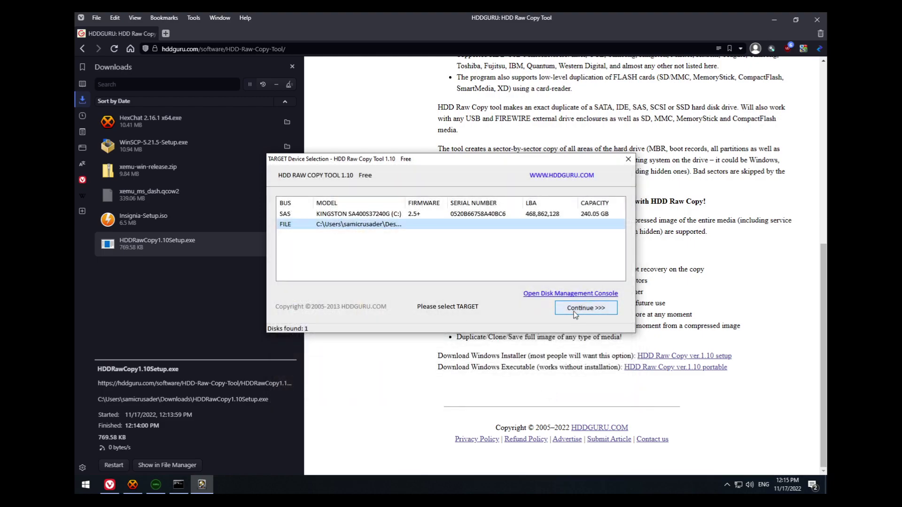
{"action": "left_click", "coordinate": [575, 310]}
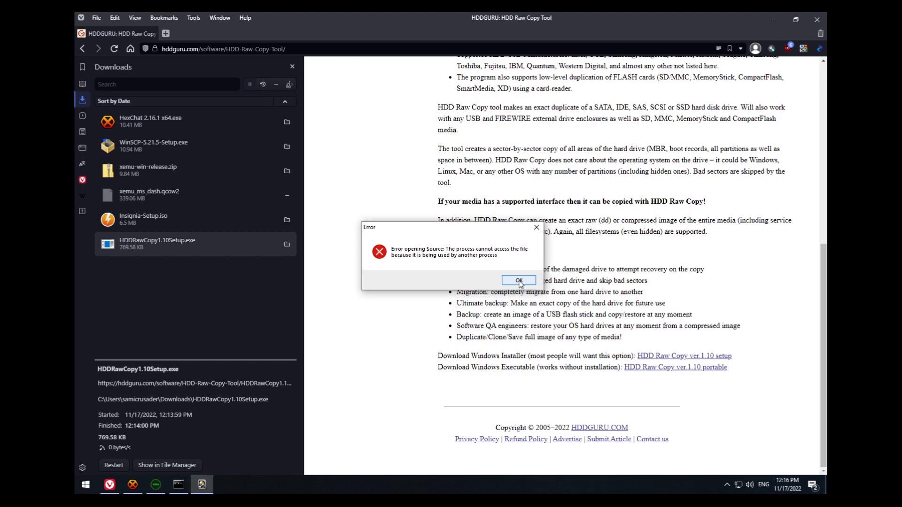
{"action": "left_click", "coordinate": [519, 280]}
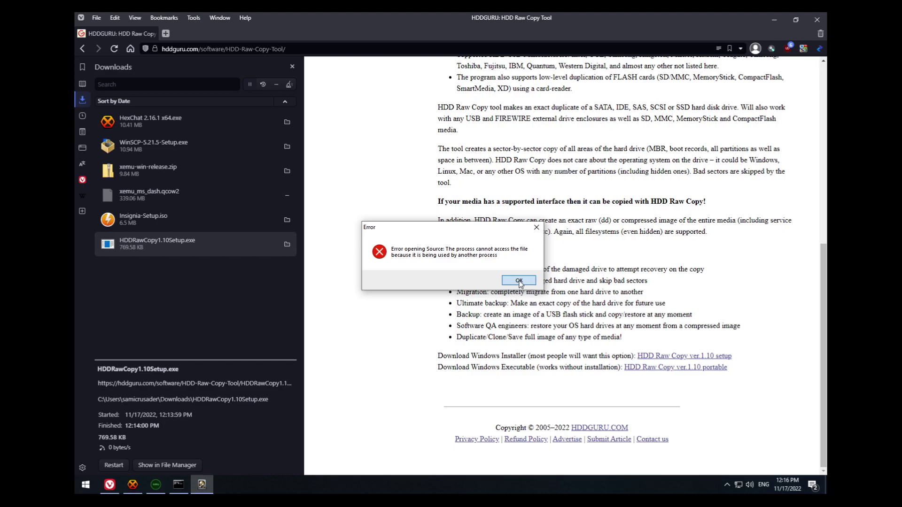
Step: Switch to xemu, review the drive_add command in the debug Monitor, and check the fsutil command in Command Prompt
{"action": "left_click", "coordinate": [157, 484]}
{"action": "left_click", "coordinate": [222, 38]}
{"action": "left_click", "coordinate": [224, 45]}
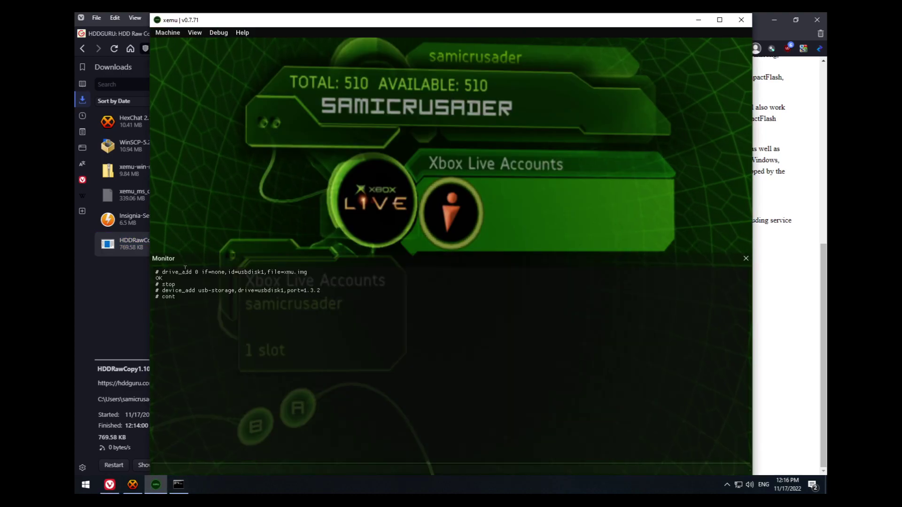
{"action": "left_click_drag", "start_coordinate": [162, 272], "coordinate": [310, 272]}
{"action": "left_click", "coordinate": [565, 267]}
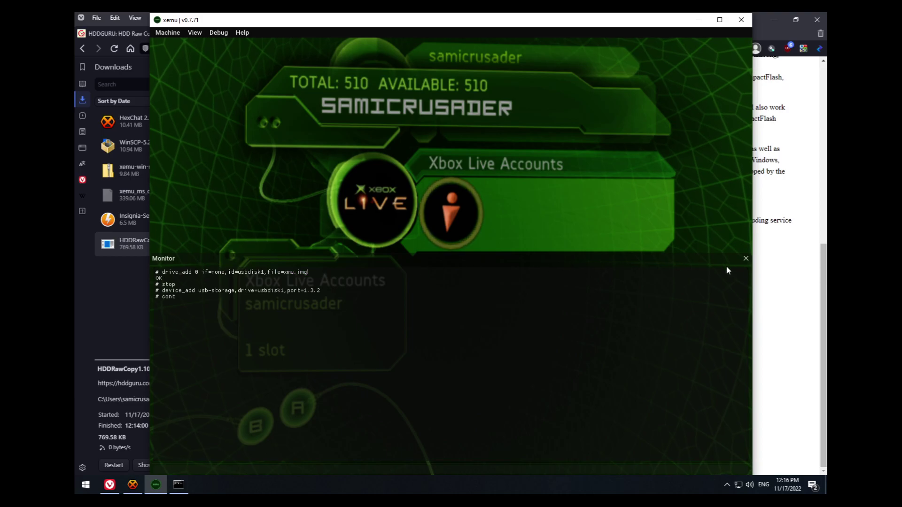
{"action": "left_click", "coordinate": [746, 258]}
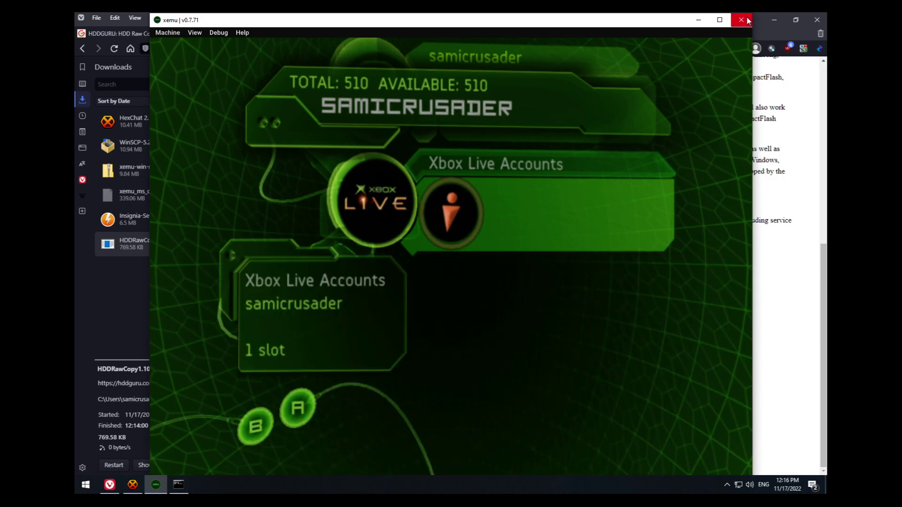
{"action": "left_click", "coordinate": [178, 484]}
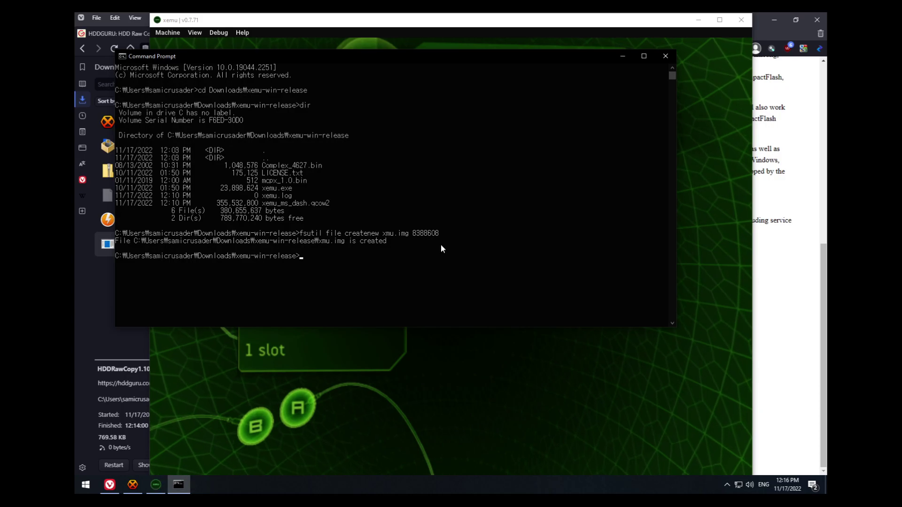
{"action": "left_click", "coordinate": [385, 333]}
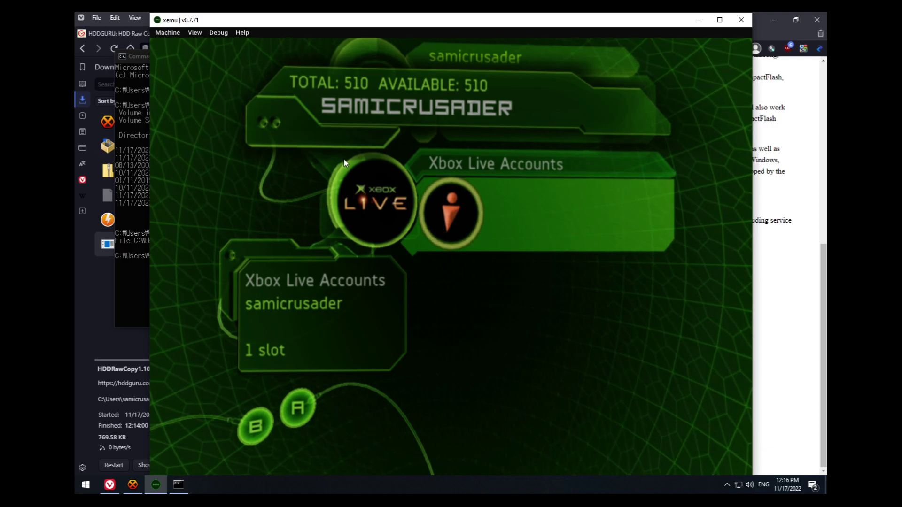
Step: Return to the Xbox dashboard's main menu in xemu and open Xbox Live
{"action": "key", "text": "a"}
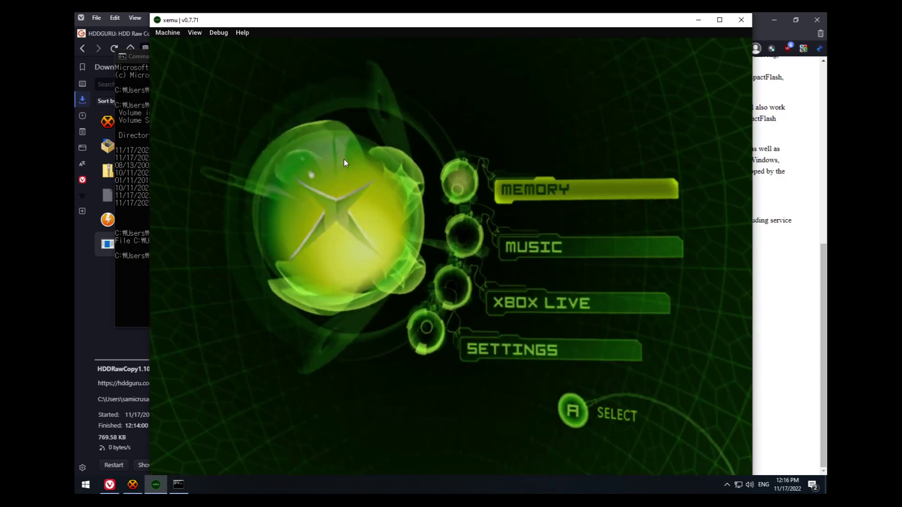
{"action": "key", "text": "Down"}
{"action": "key", "text": "Down"}
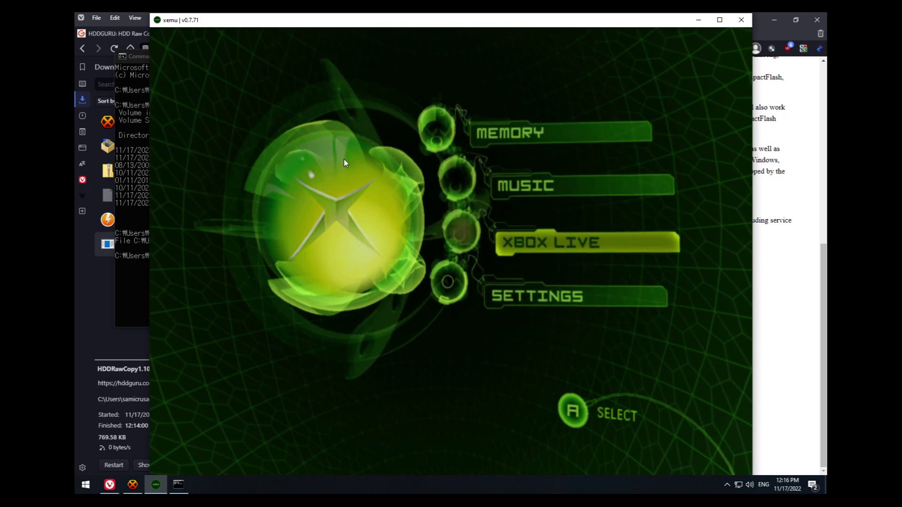
{"action": "key", "text": "a"}
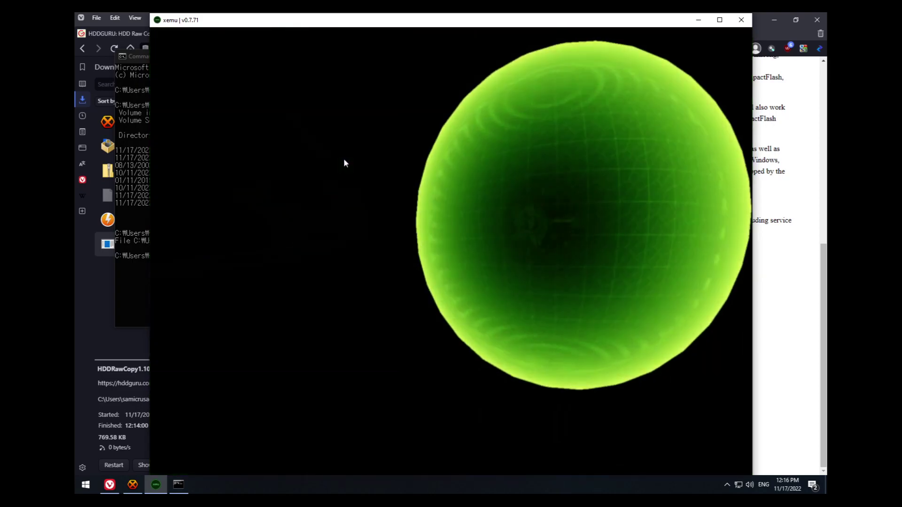